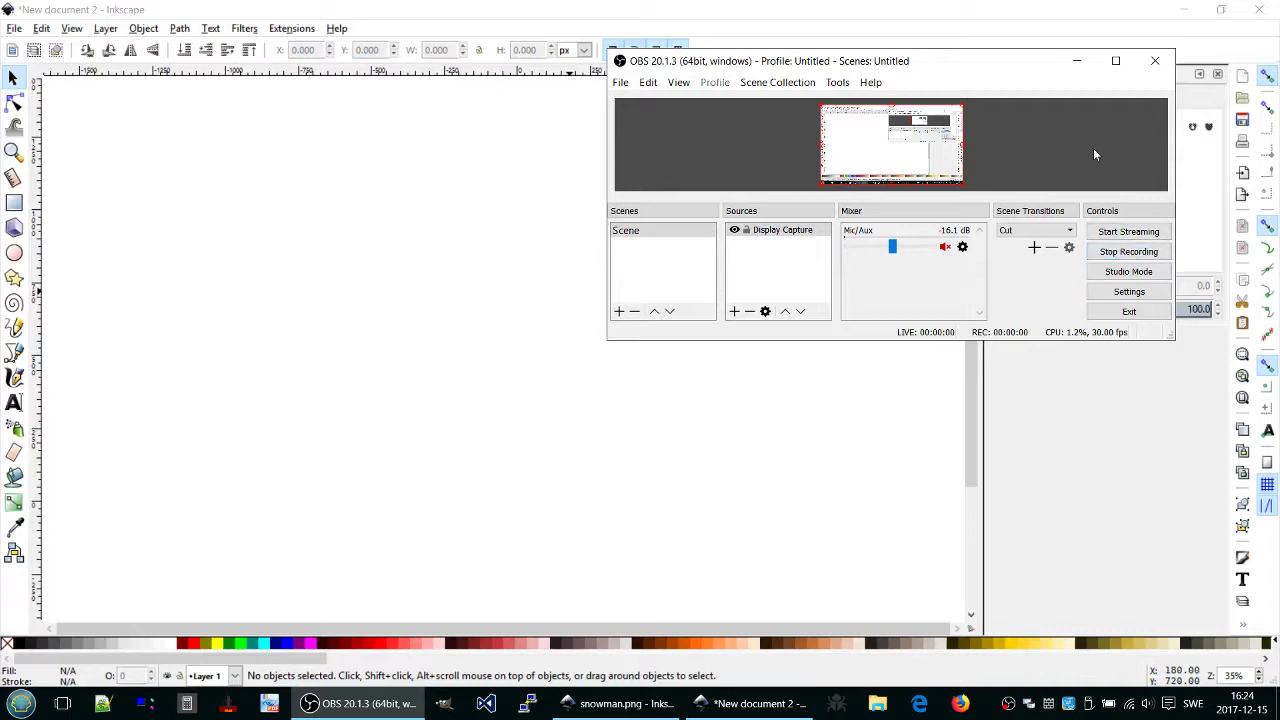
# Step: Minimize OBS Studio to bring the empty Inkscape canvas to the front
pyautogui.click(1076, 70)
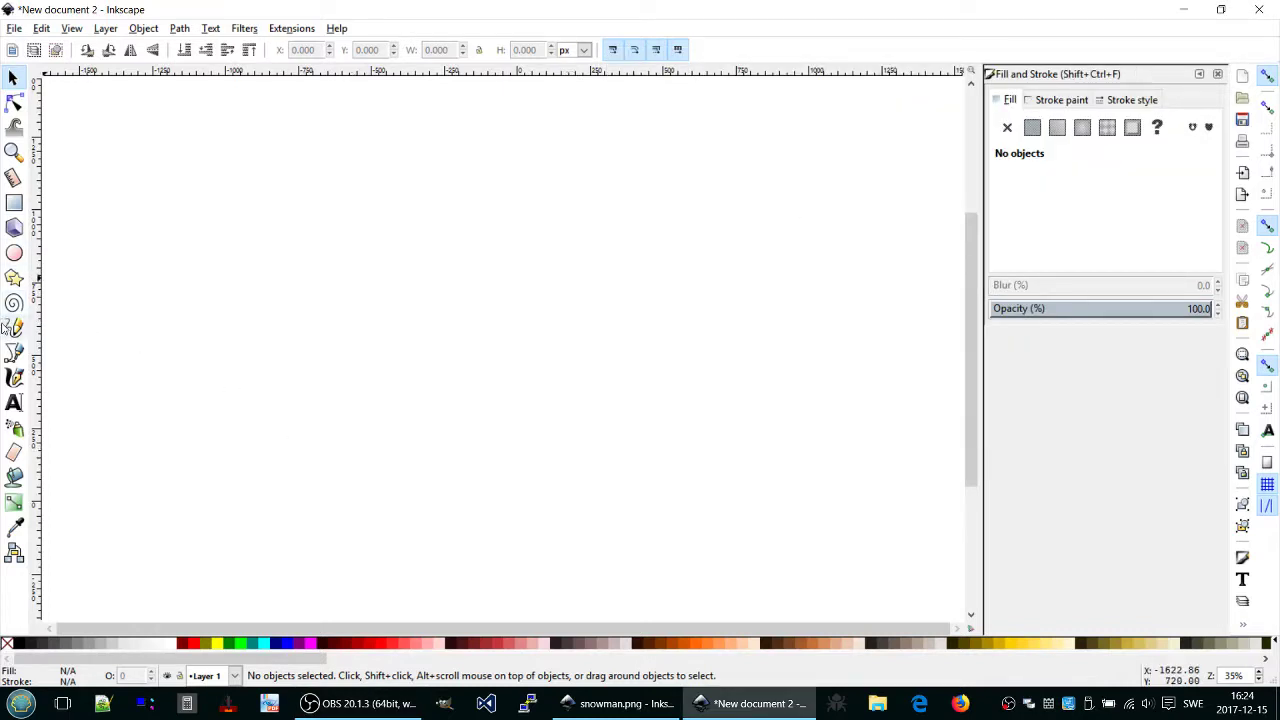
# Step: Draw a closed three-point downward-pointing triangle with the Bezier tool, left of page centre
pyautogui.click(14, 352)
pyautogui.click(378, 325)
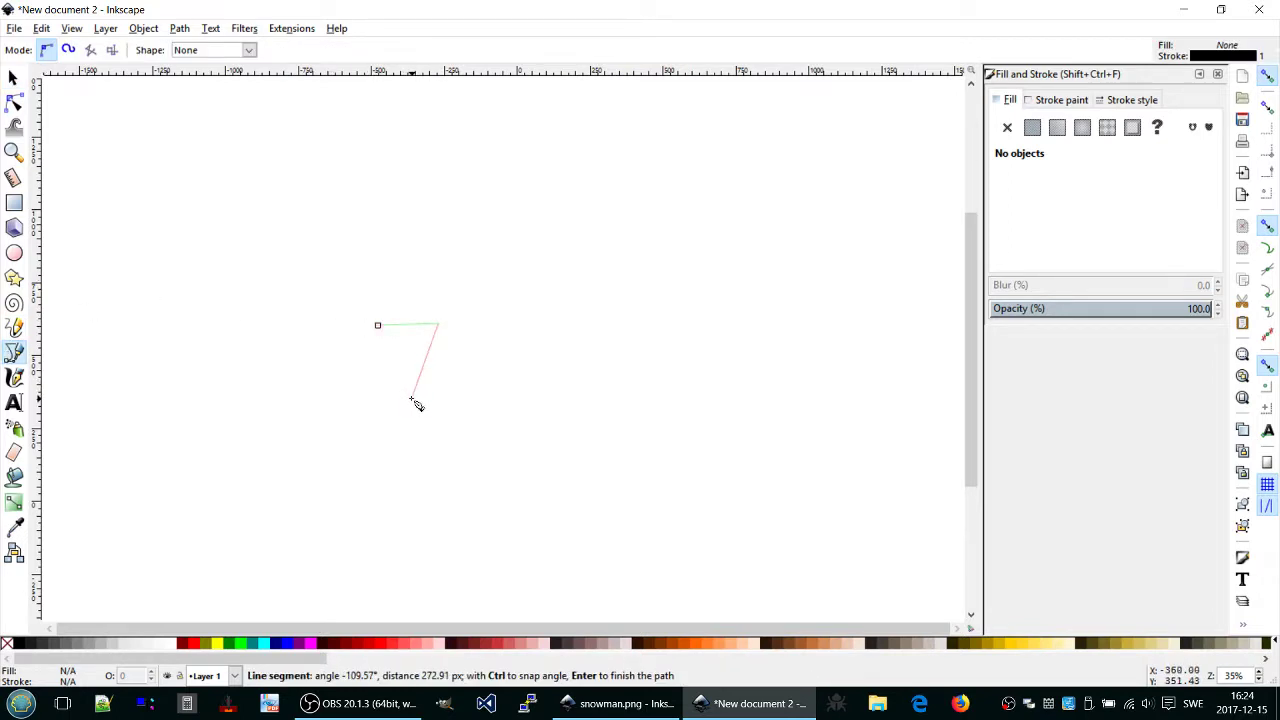
pyautogui.click(411, 398)
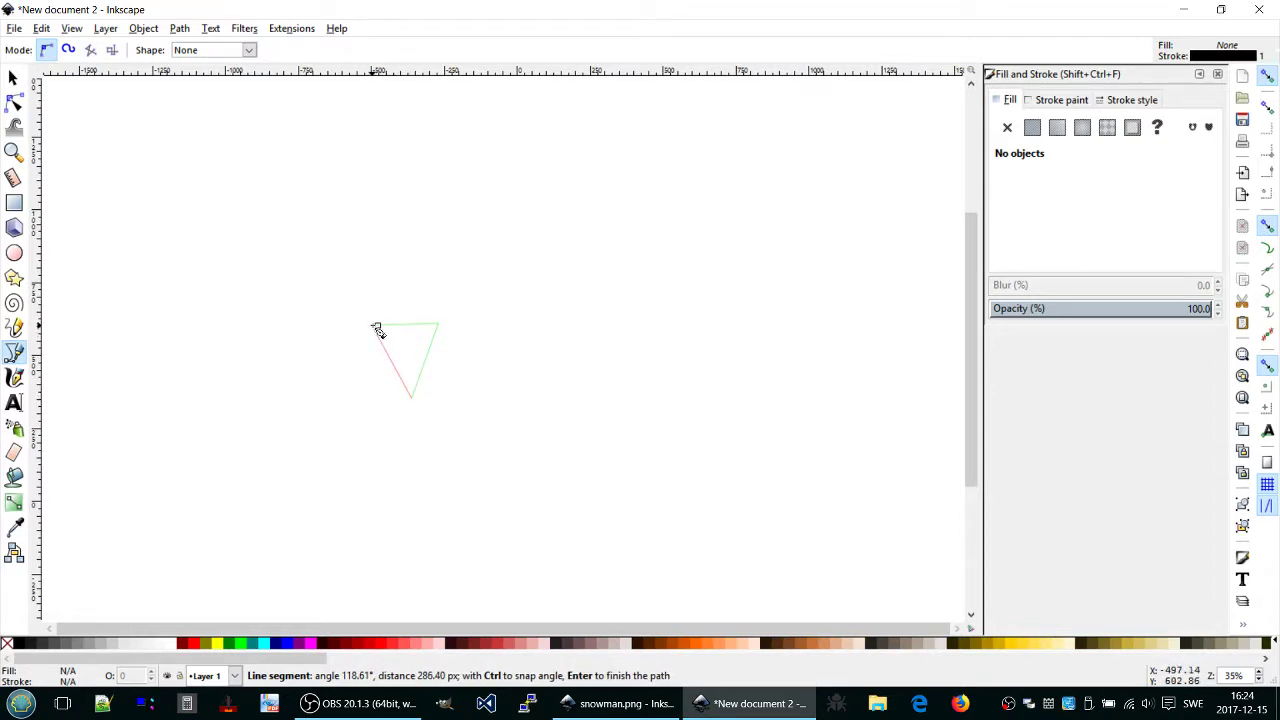
pyautogui.click(377, 325)
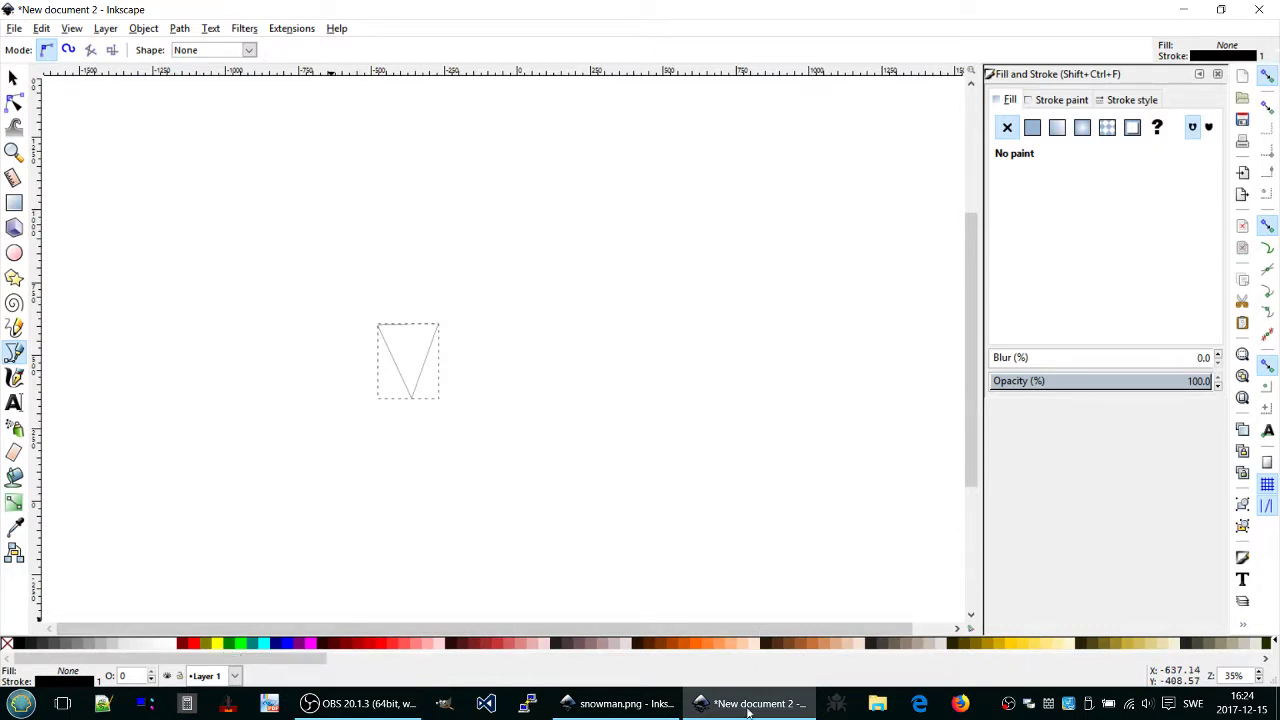
# Step: Fill the triangle with flat light peach #FFB380 after trying orange and red, then deselect it
pyautogui.click(718, 645)
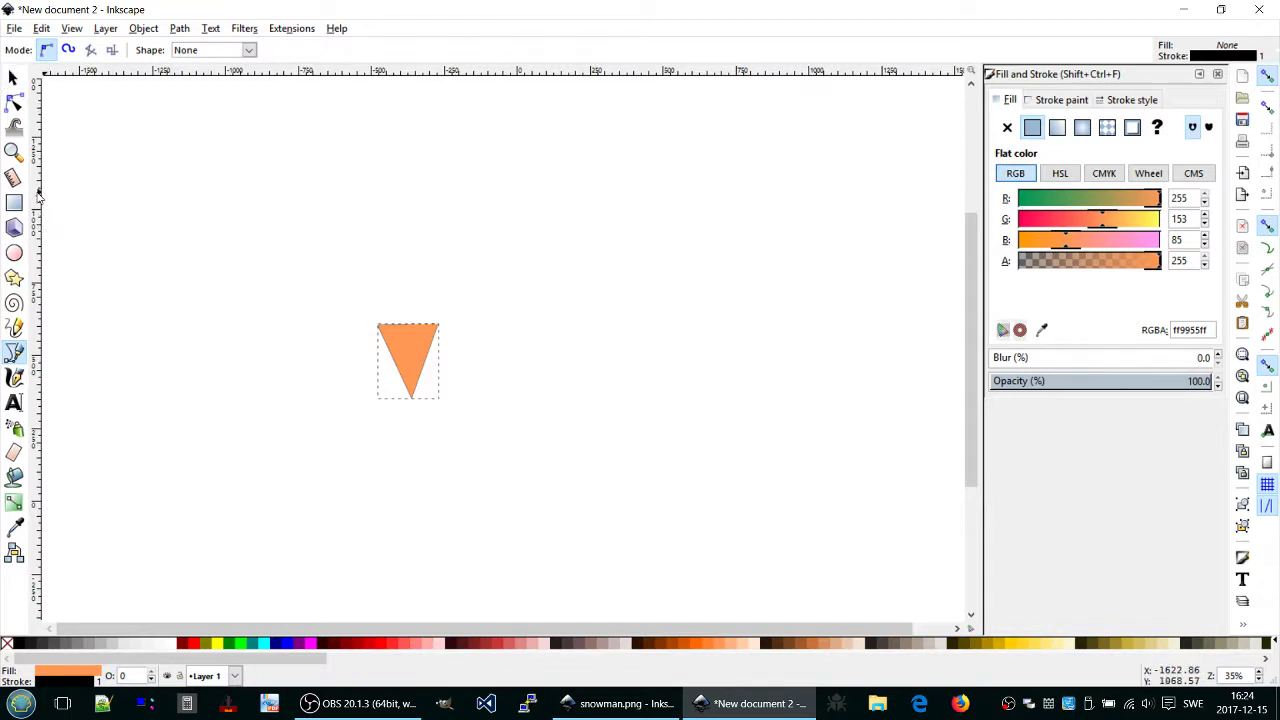
pyautogui.click(14, 306)
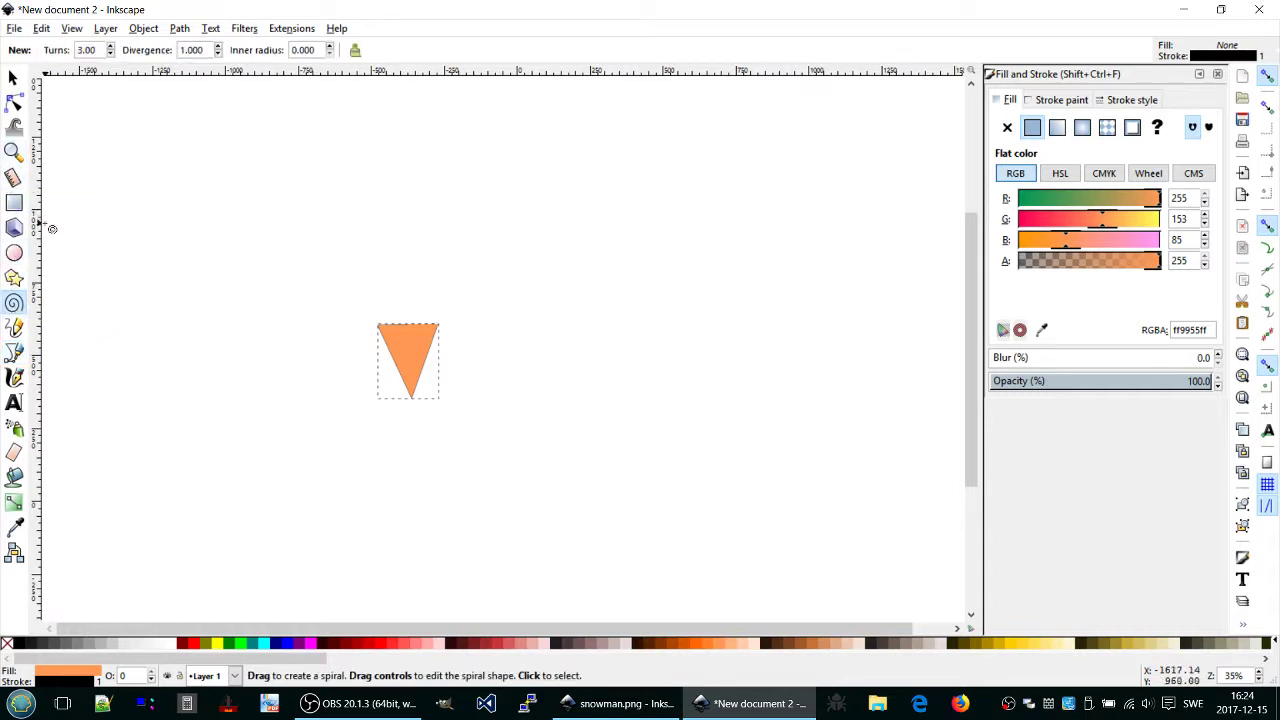
pyautogui.click(14, 253)
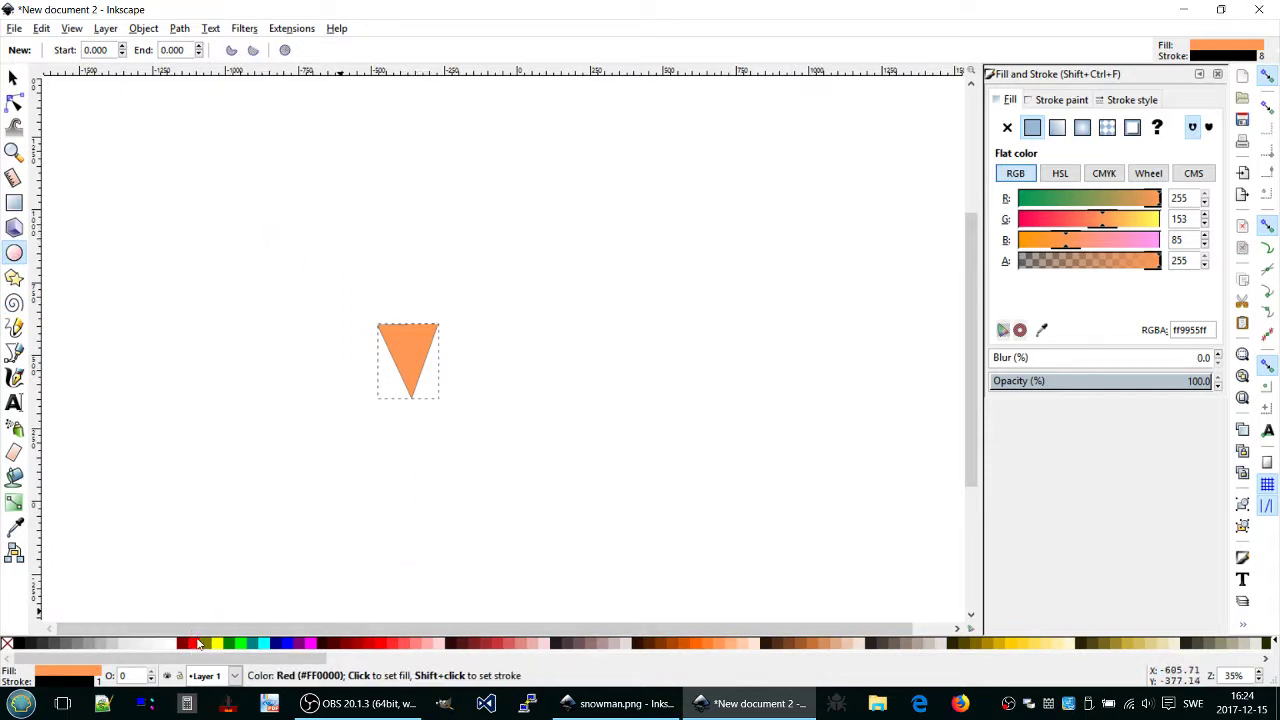
pyautogui.click(197, 643)
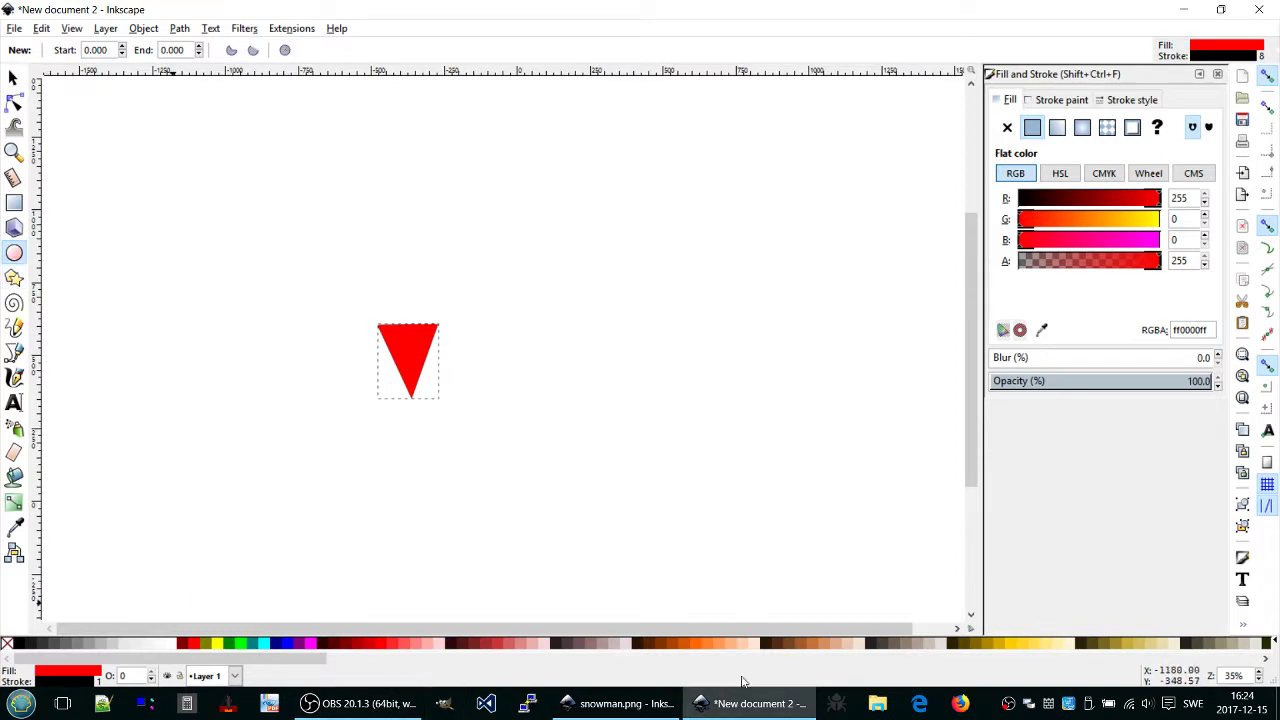
pyautogui.click(737, 643)
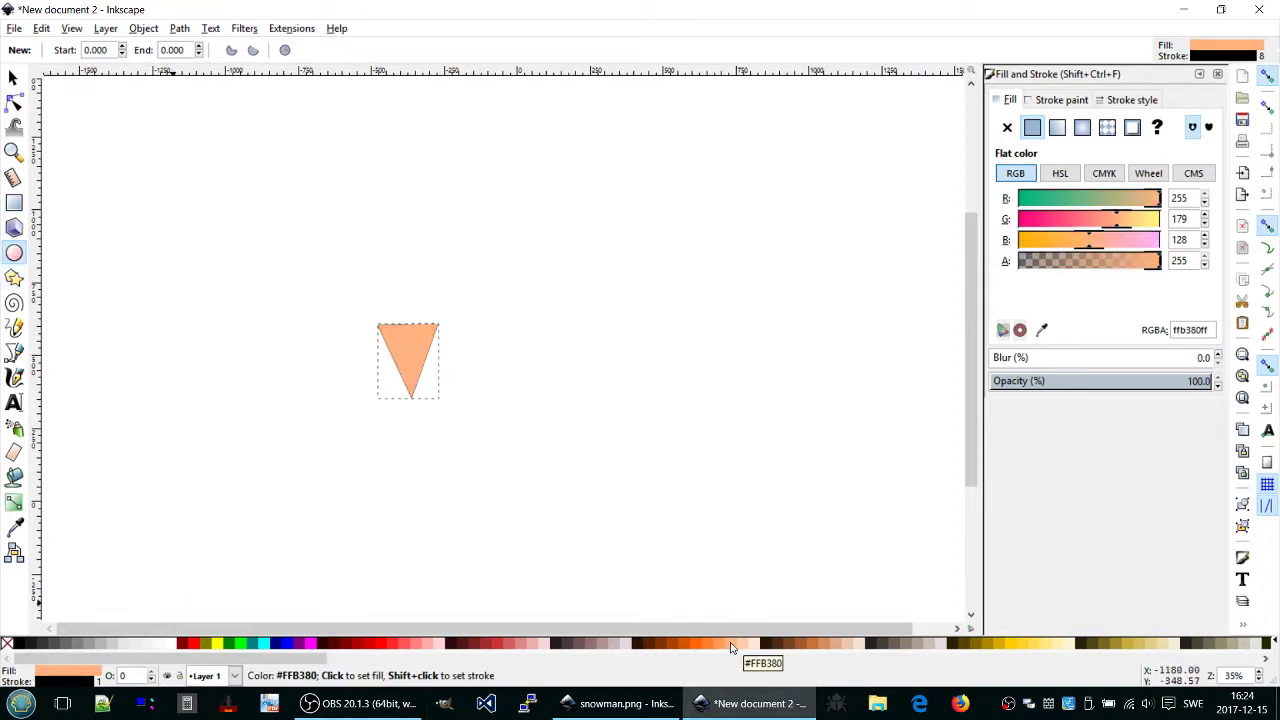
pyautogui.click(13, 78)
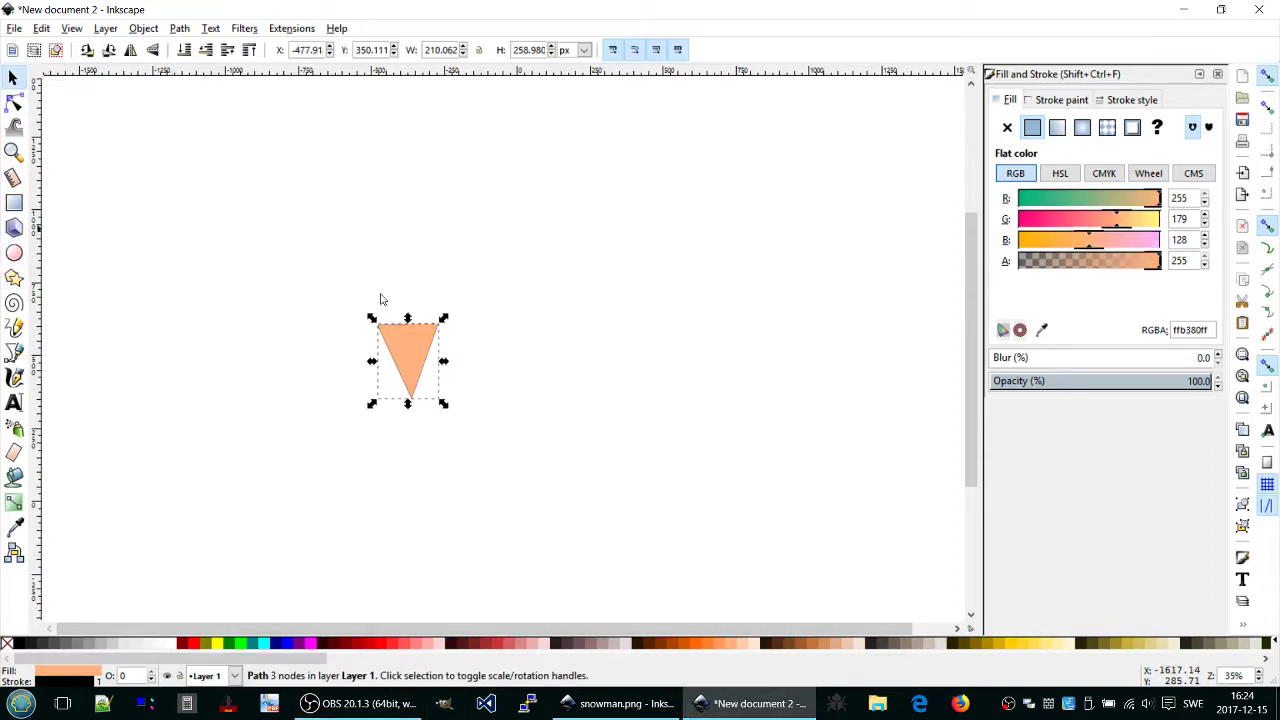
pyautogui.click(572, 360)
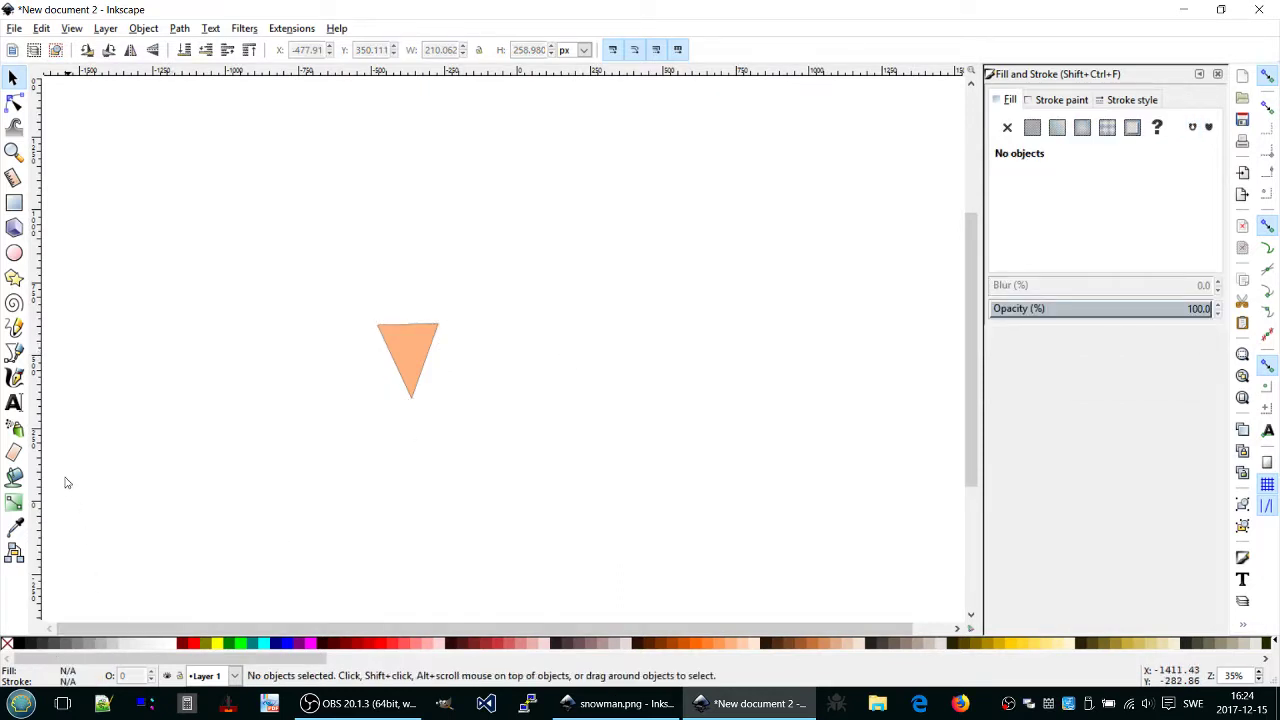
# Step: Draw a brown #A05A2C circle right of the triangle and paste a copy of it
pyautogui.click(14, 253)
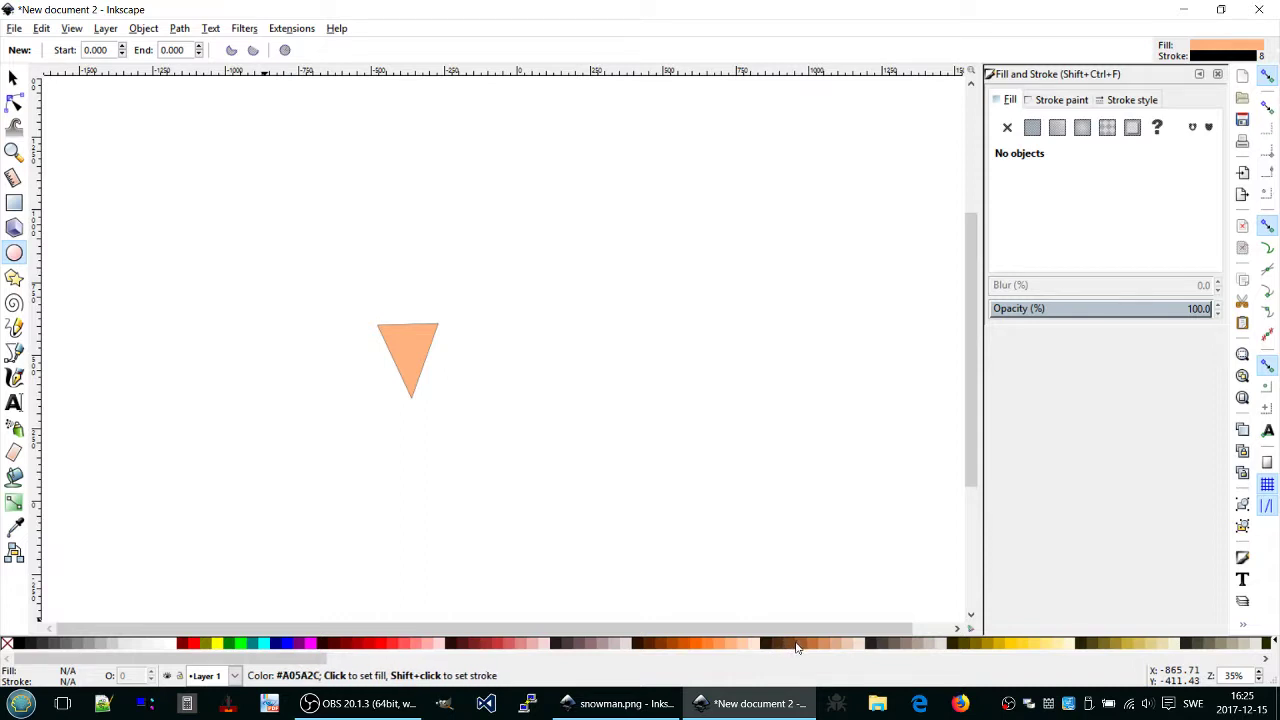
pyautogui.click(800, 645)
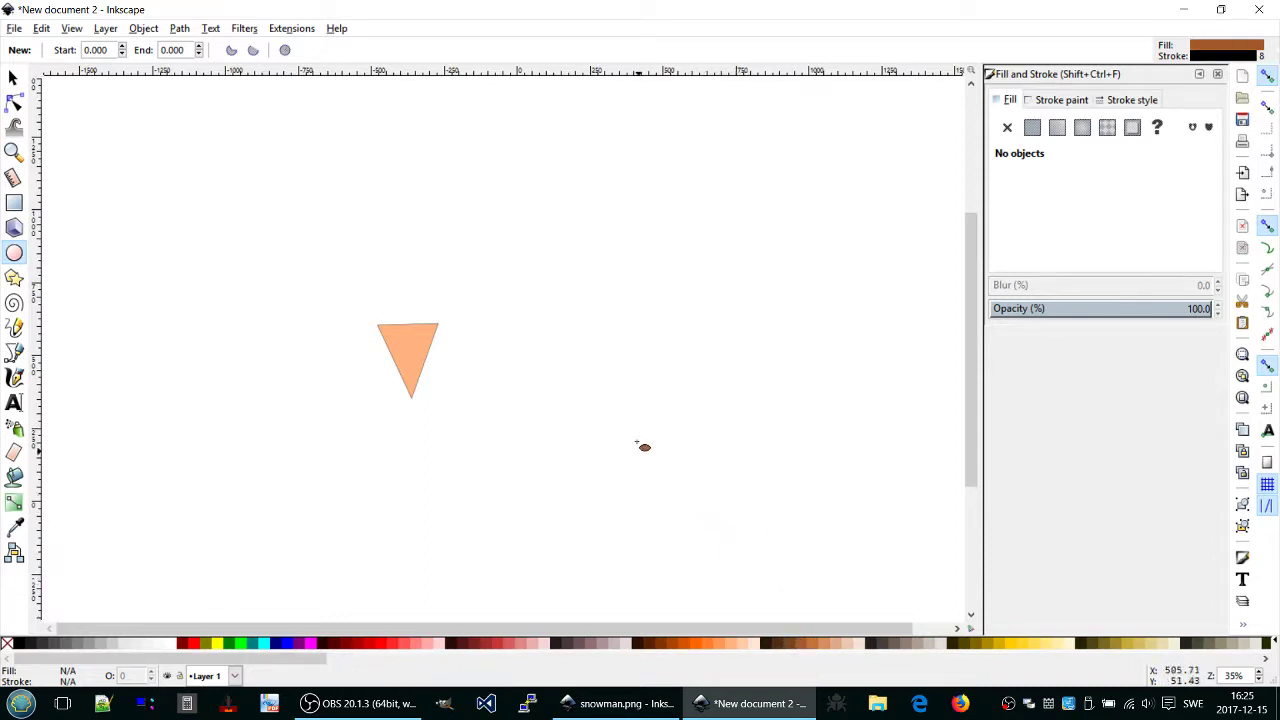
pyautogui.moveTo(636, 439); pyautogui.dragTo(696, 500)
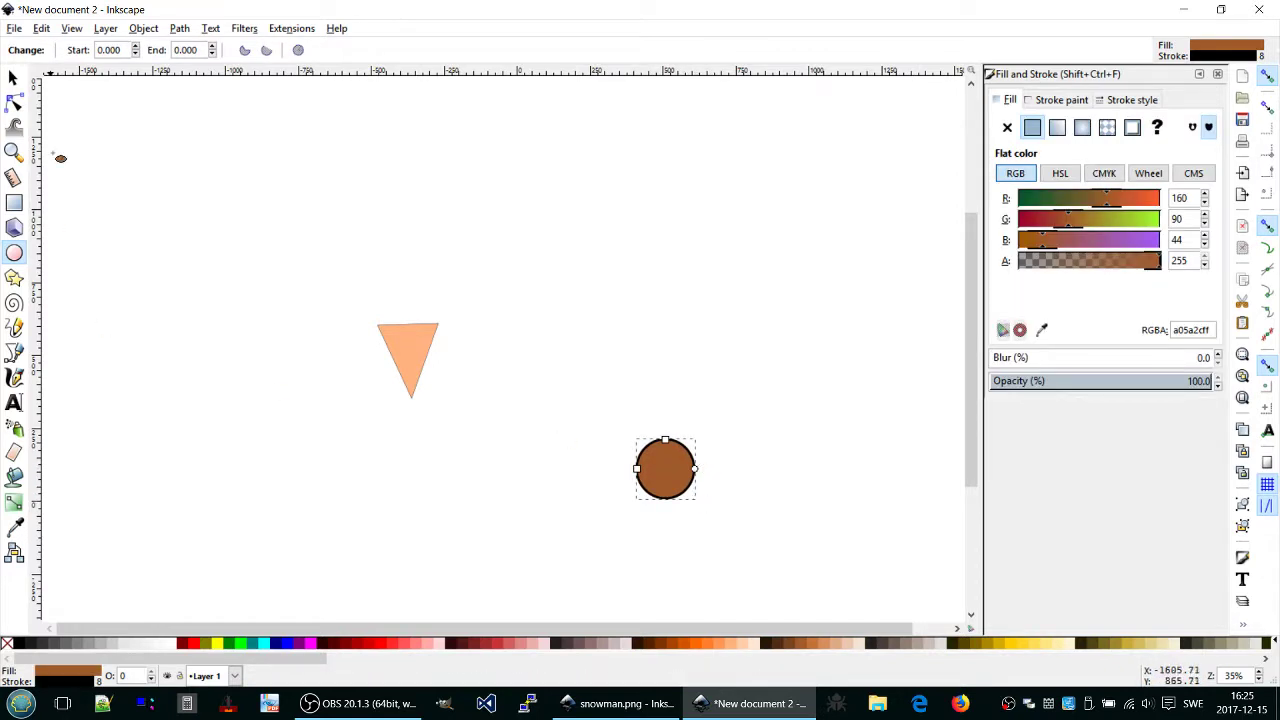
pyautogui.click(13, 77)
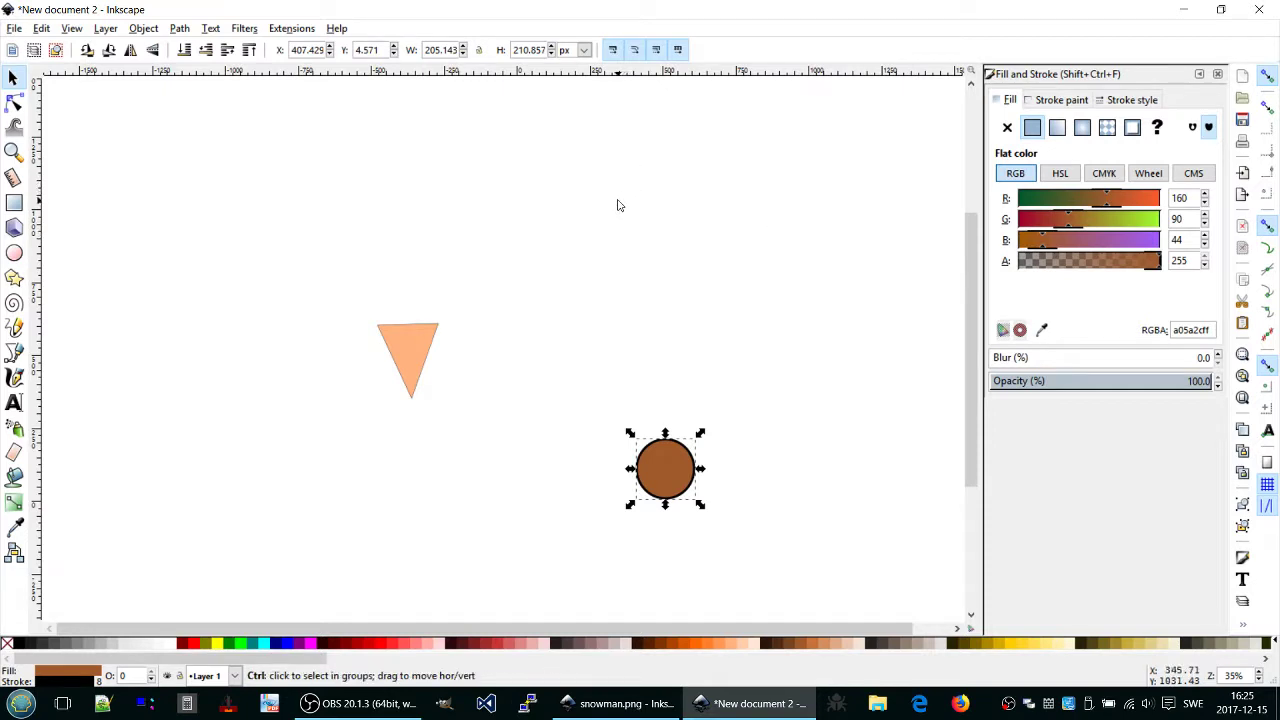
pyautogui.hotkey('ctrl', 'c')
pyautogui.hotkey('ctrl', 'v')
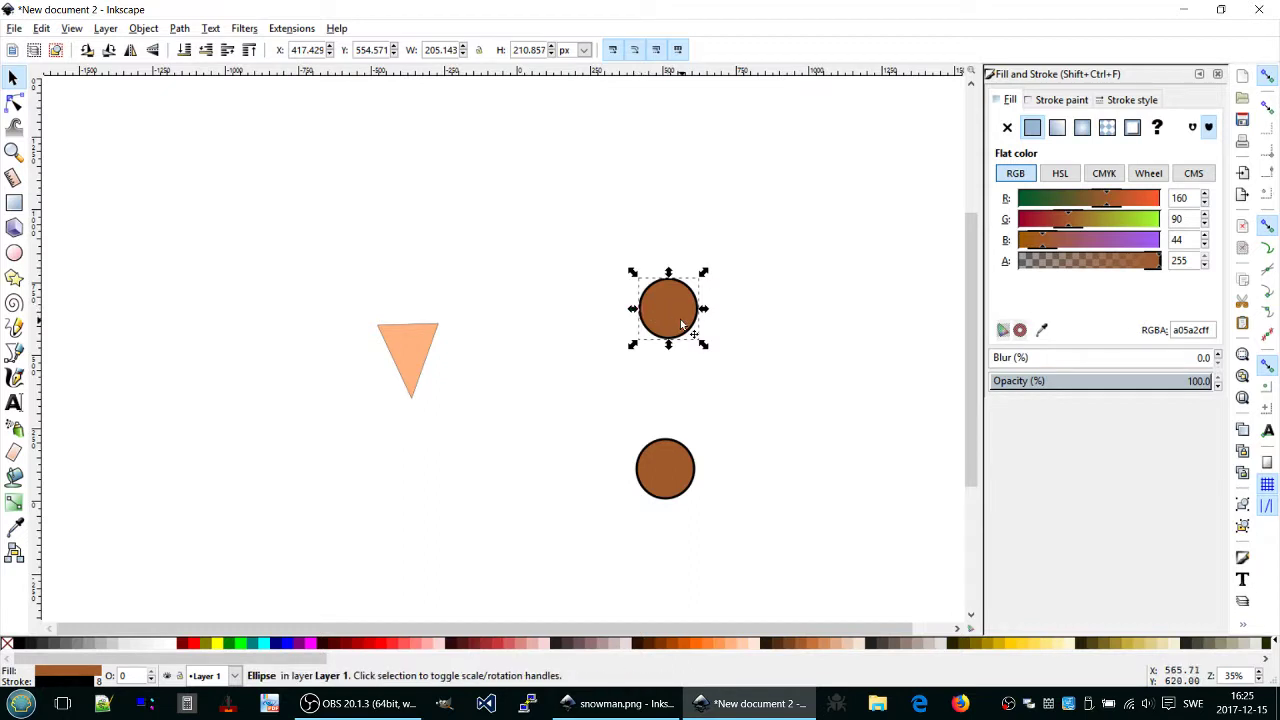
# Step: Move one circle copy onto the cone's top and delete the two extra circles on the right
pyautogui.click(681, 325)
pyautogui.moveTo(679, 301)
pyautogui.mouseDown()
pyautogui.moveTo(599, 390)
pyautogui.moveTo(449, 305)
pyautogui.moveTo(434, 285)
pyautogui.moveTo(459, 268)
pyautogui.moveTo(432, 304)
pyautogui.mouseUp()
pyautogui.click(424, 296)
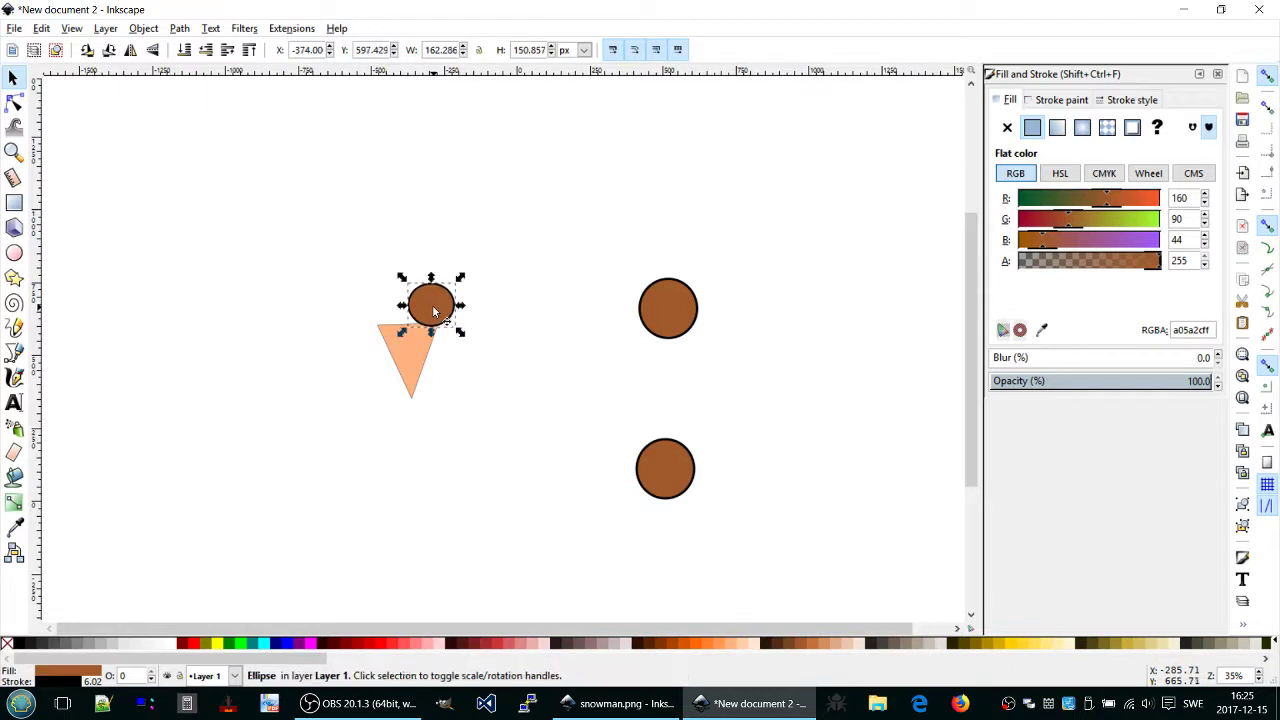
pyautogui.moveTo(590, 239); pyautogui.dragTo(768, 540)
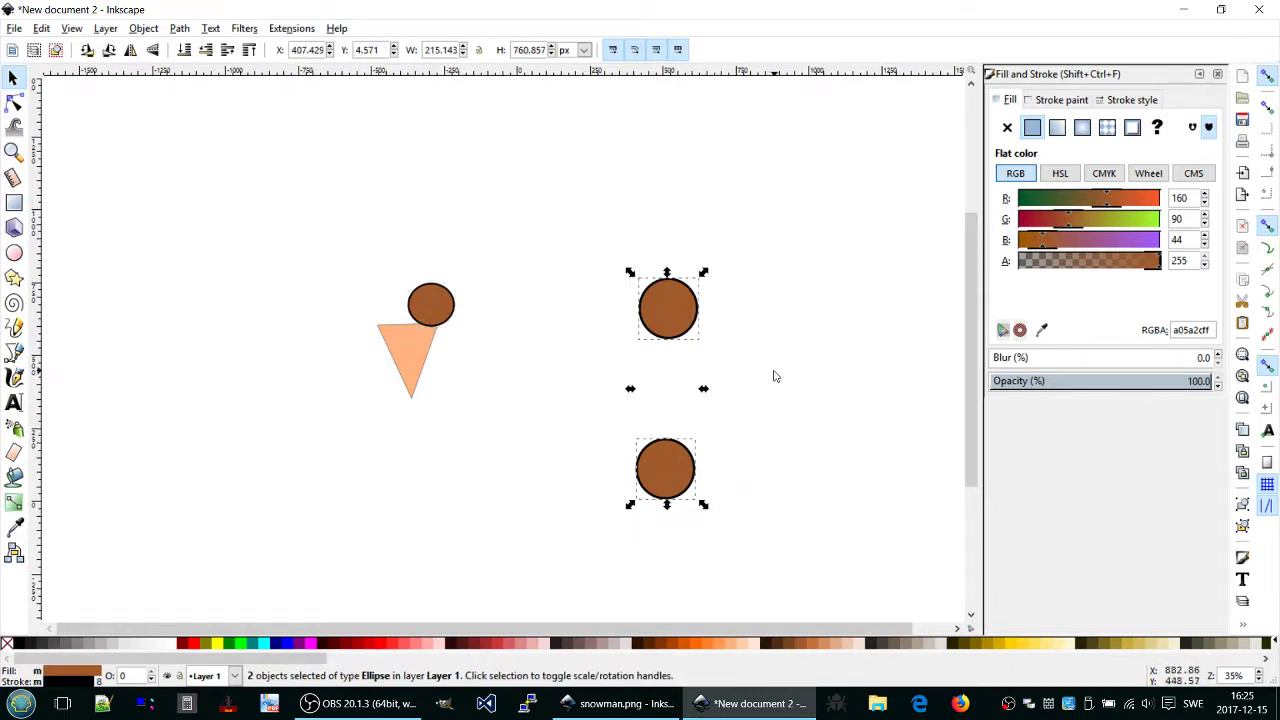
pyautogui.press('Delete')
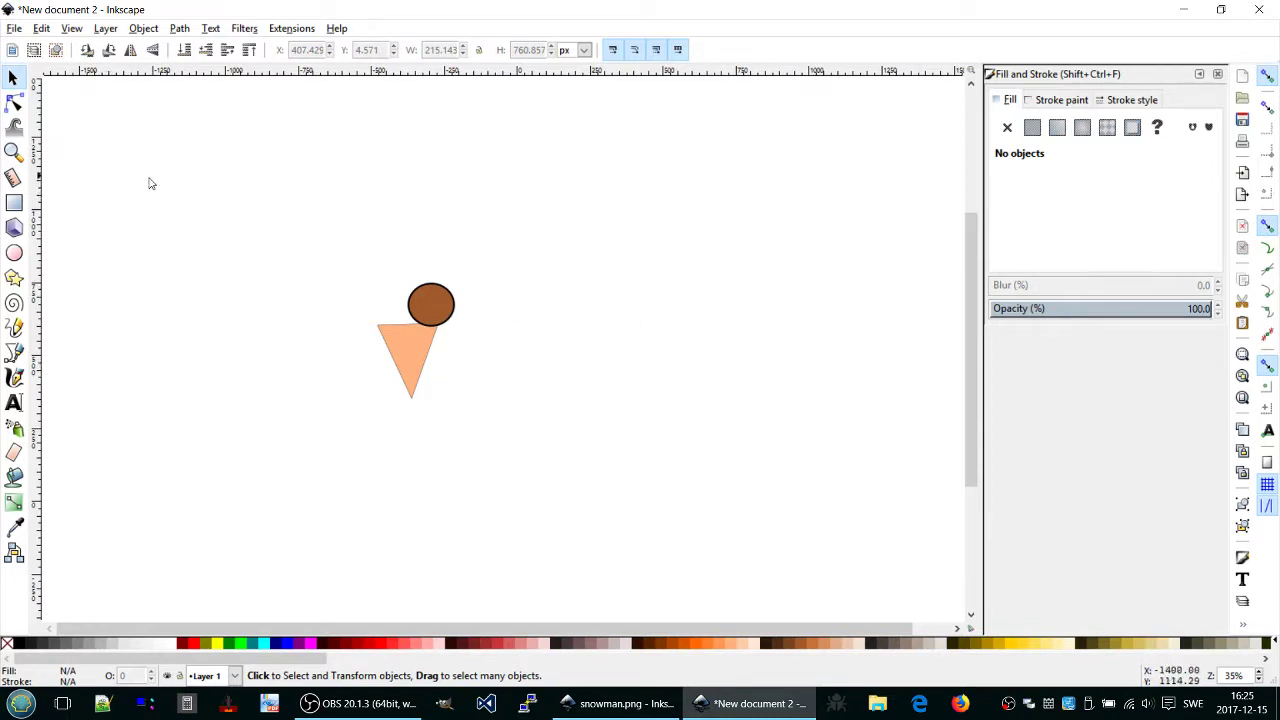
# Step: Duplicate the scoop circle and slide the copy horizontally left so they overlap side by side
pyautogui.click(424, 298)
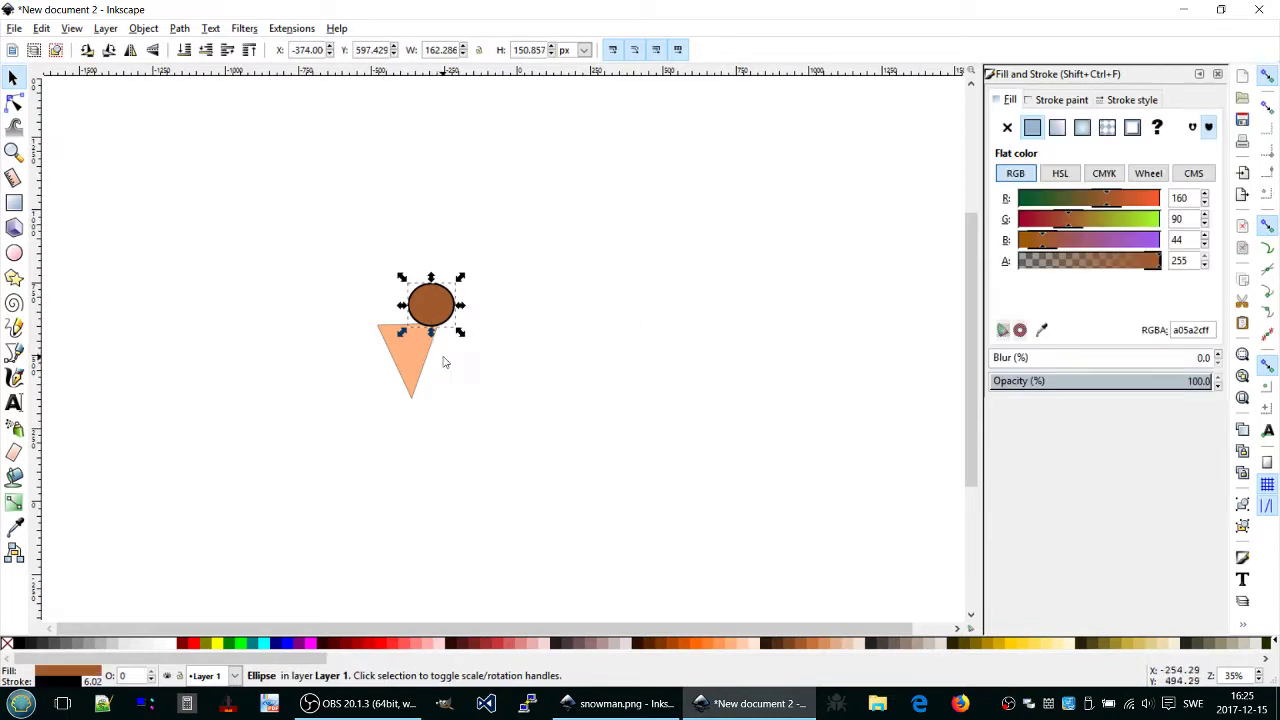
pyautogui.press('ctrl')
pyautogui.click(430, 305)
pyautogui.hotkey('ctrl', 'd')
pyautogui.moveTo(430, 305)
pyautogui.mouseDown()
pyautogui.moveTo(430, 293)
pyautogui.moveTo(394, 311)
pyautogui.moveTo(390, 301)
pyautogui.mouseUp()
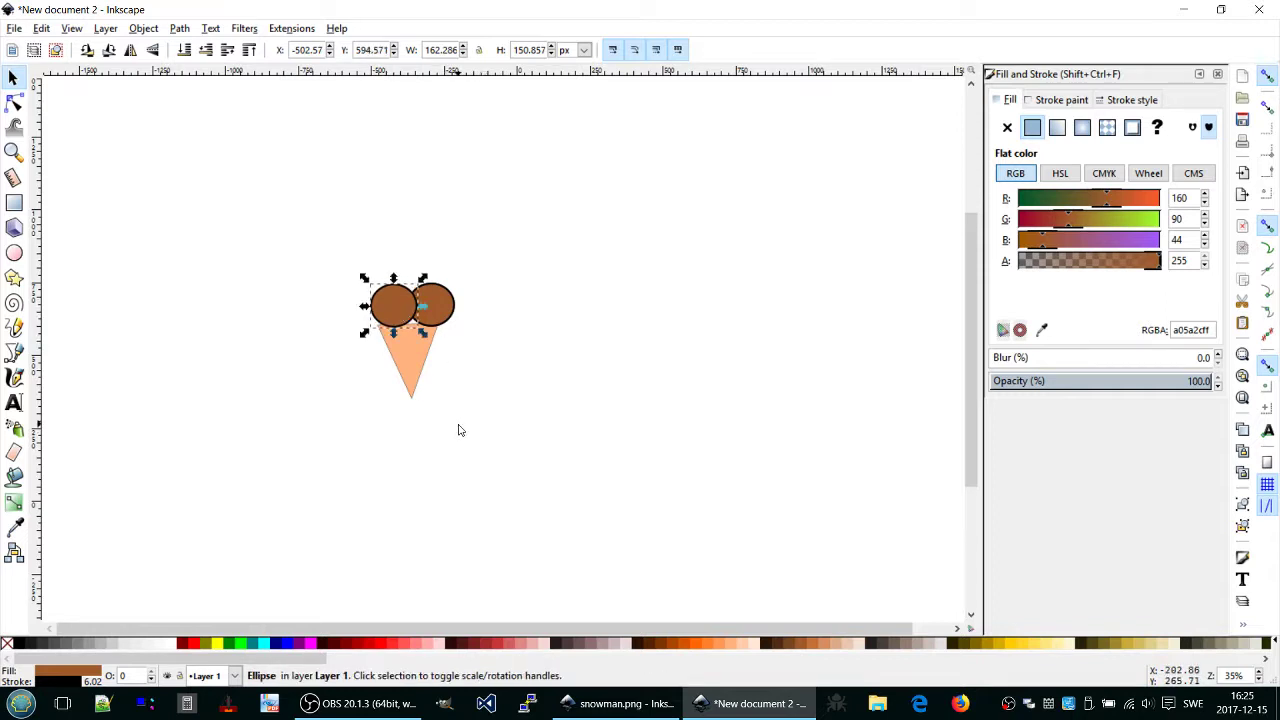
# Step: Duplicate the right circle, place the copy on top of the pair, and raise it to front
pyautogui.click(430, 301)
pyautogui.press('e')
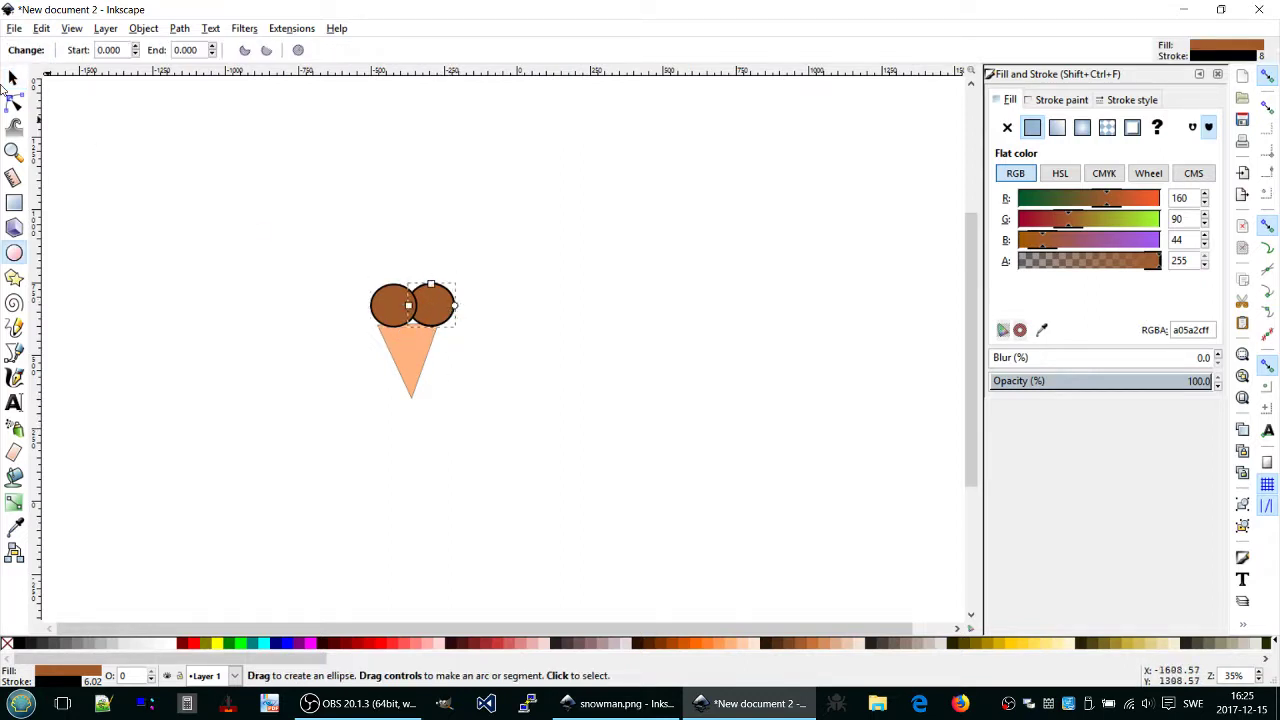
pyautogui.press('s')
pyautogui.hotkey('ctrl', 'd')
pyautogui.moveTo(454, 322)
pyautogui.mouseDown()
pyautogui.moveTo(437, 290)
pyautogui.moveTo(437, 301)
pyautogui.mouseUp()
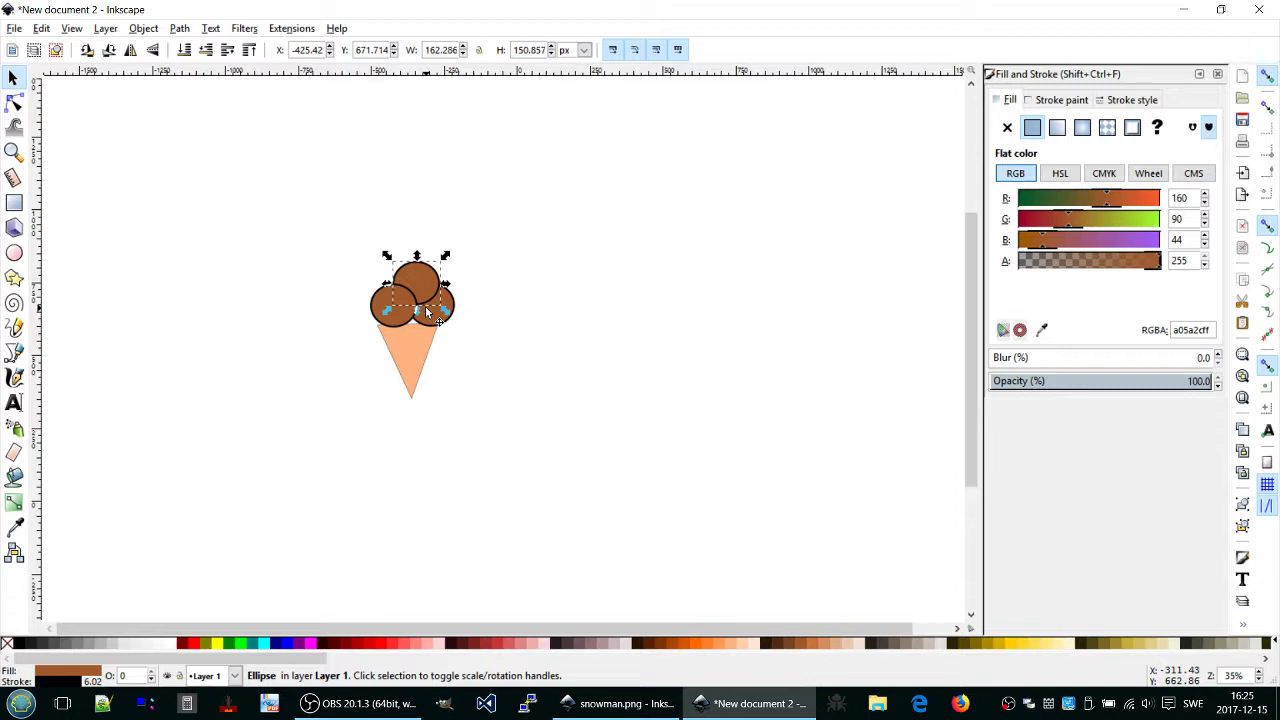
pyautogui.press('Home')
# Step: Move a circle down into the cluster's middle and nudge it left, then back right
pyautogui.moveTo(409, 285); pyautogui.dragTo(410, 326)
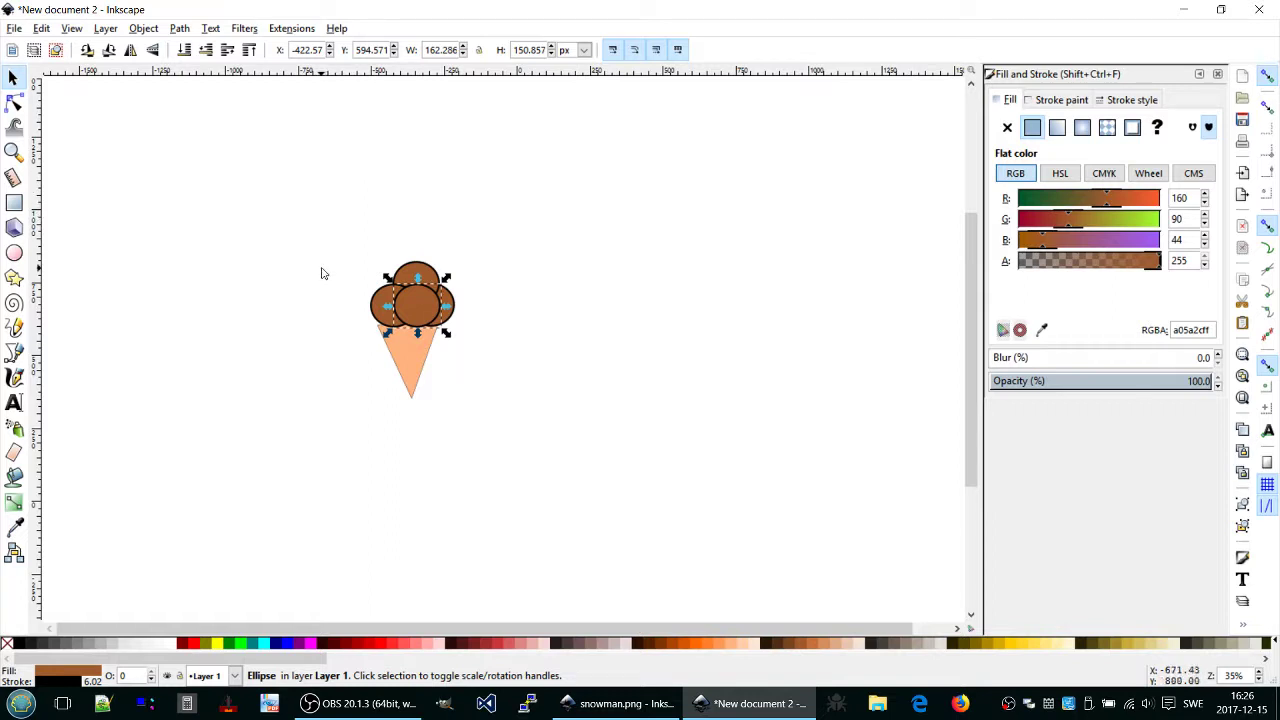
pyautogui.hotkey('shift', 'Left')
pyautogui.hotkey('shift', 'Left')
pyautogui.hotkey('shift', 'Left')
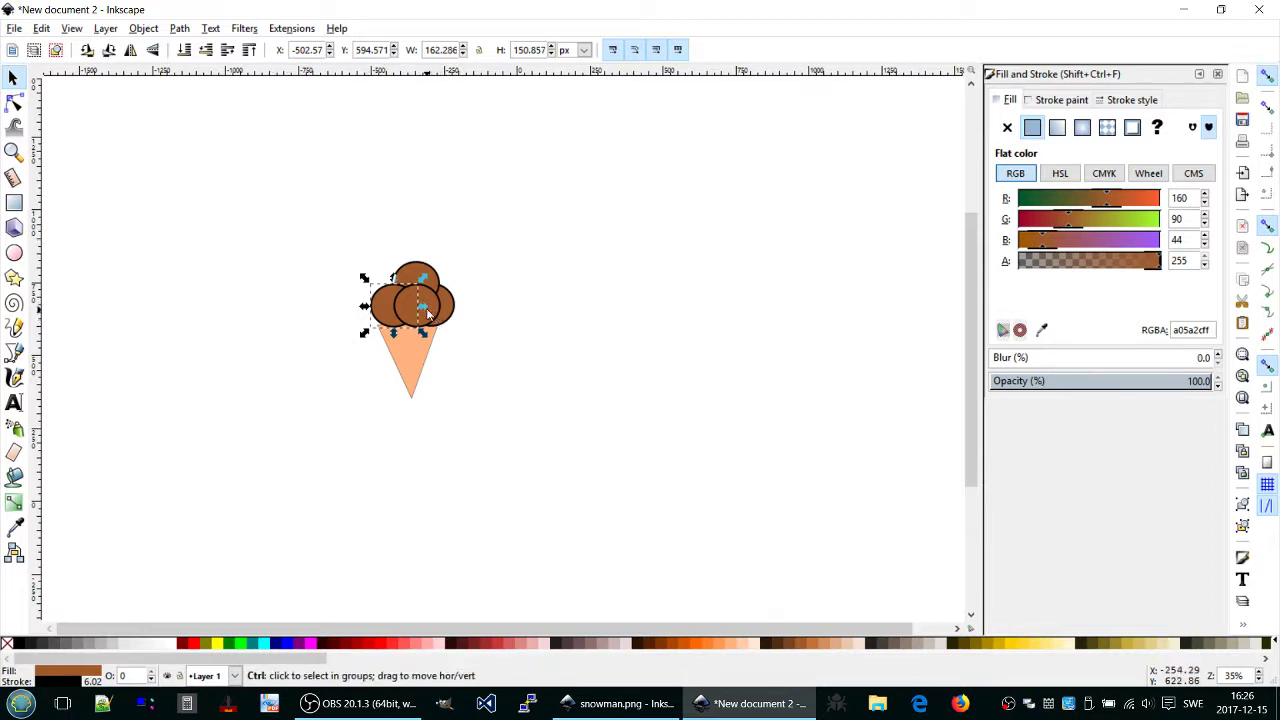
pyautogui.hotkey('shift', 'Right')
pyautogui.hotkey('shift', 'Right')
pyautogui.hotkey('shift', 'Right')
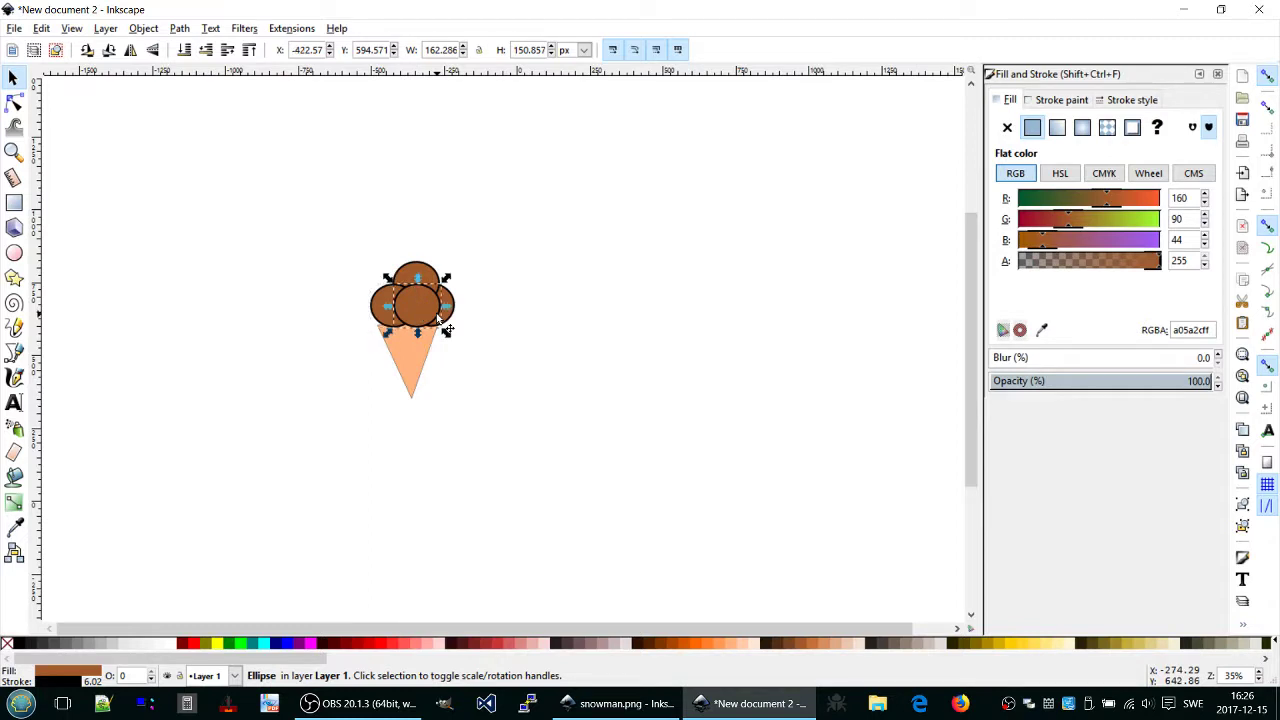
# Step: Add the left, right and top circles to the selection alongside the middle one
pyautogui.keyDown('shift'); pyautogui.click(388, 318); pyautogui.keyUp('shift')
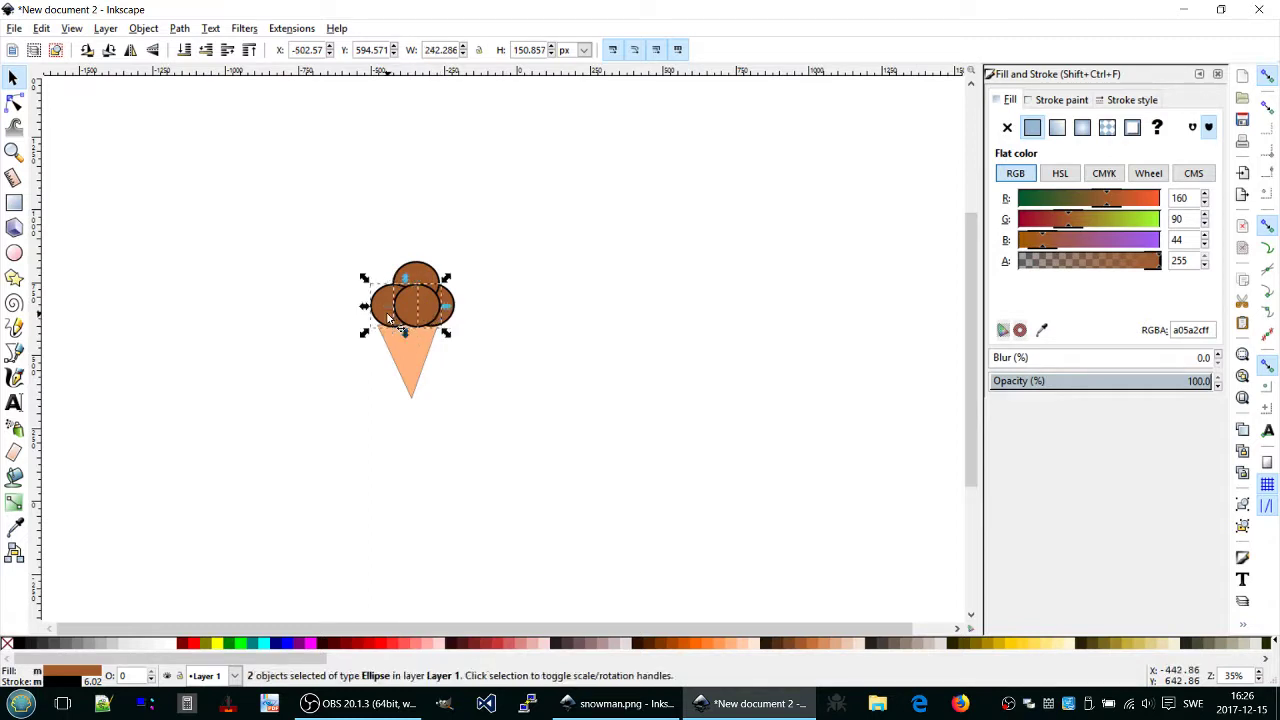
pyautogui.keyDown('shift'); pyautogui.click(441, 306); pyautogui.keyUp('shift')
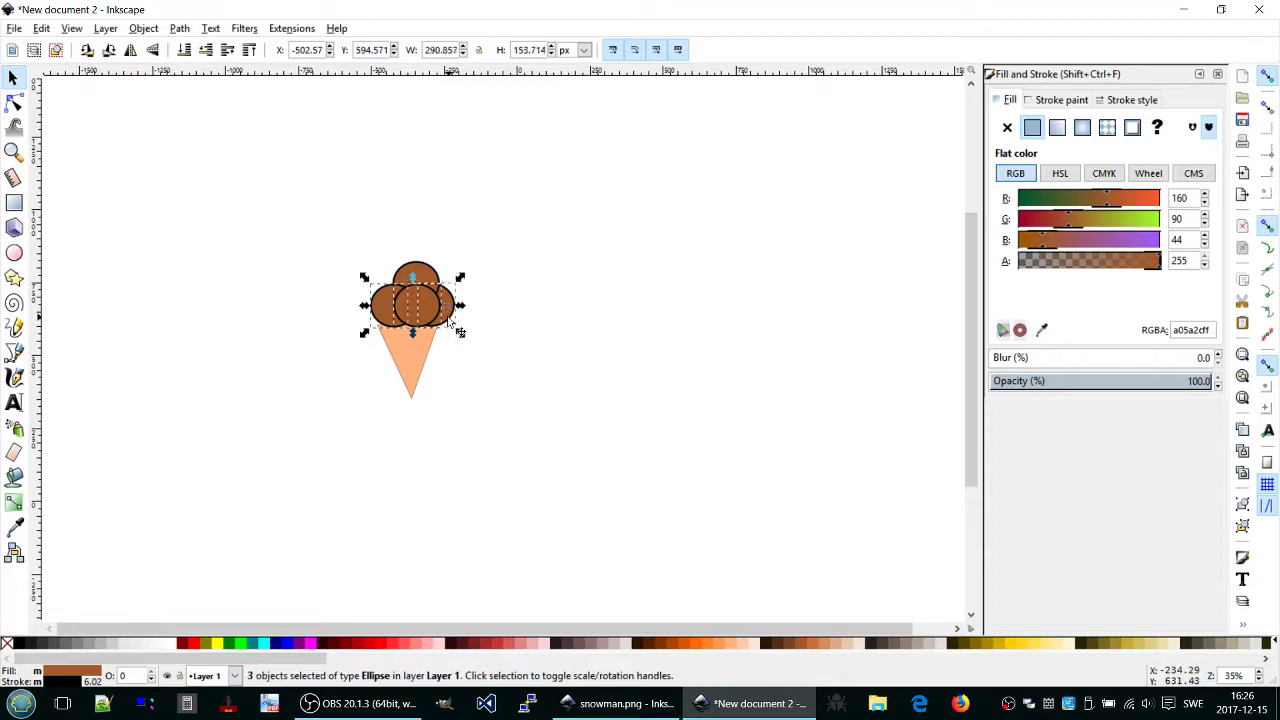
pyautogui.keyDown('shift'); pyautogui.click(429, 272); pyautogui.keyUp('shift')
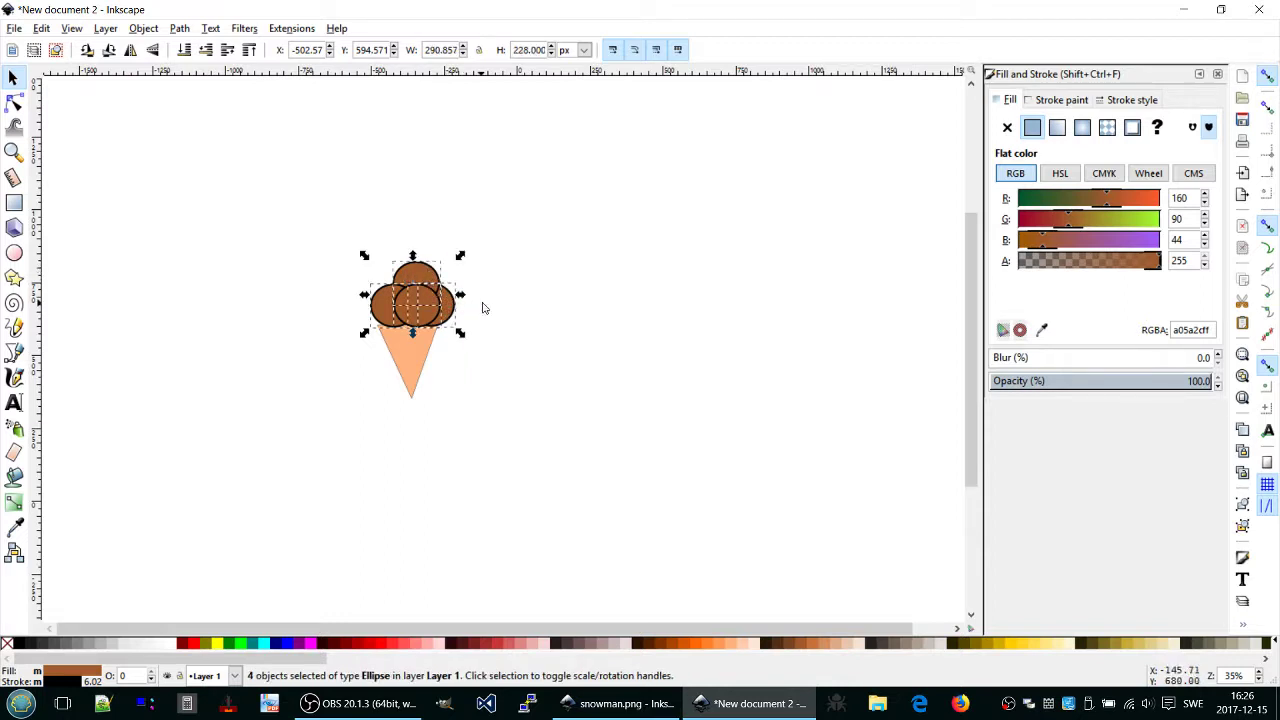
# Step: Merge the four circles with Path > Union and shift the merged scoop slightly left
pyautogui.click(180, 28)
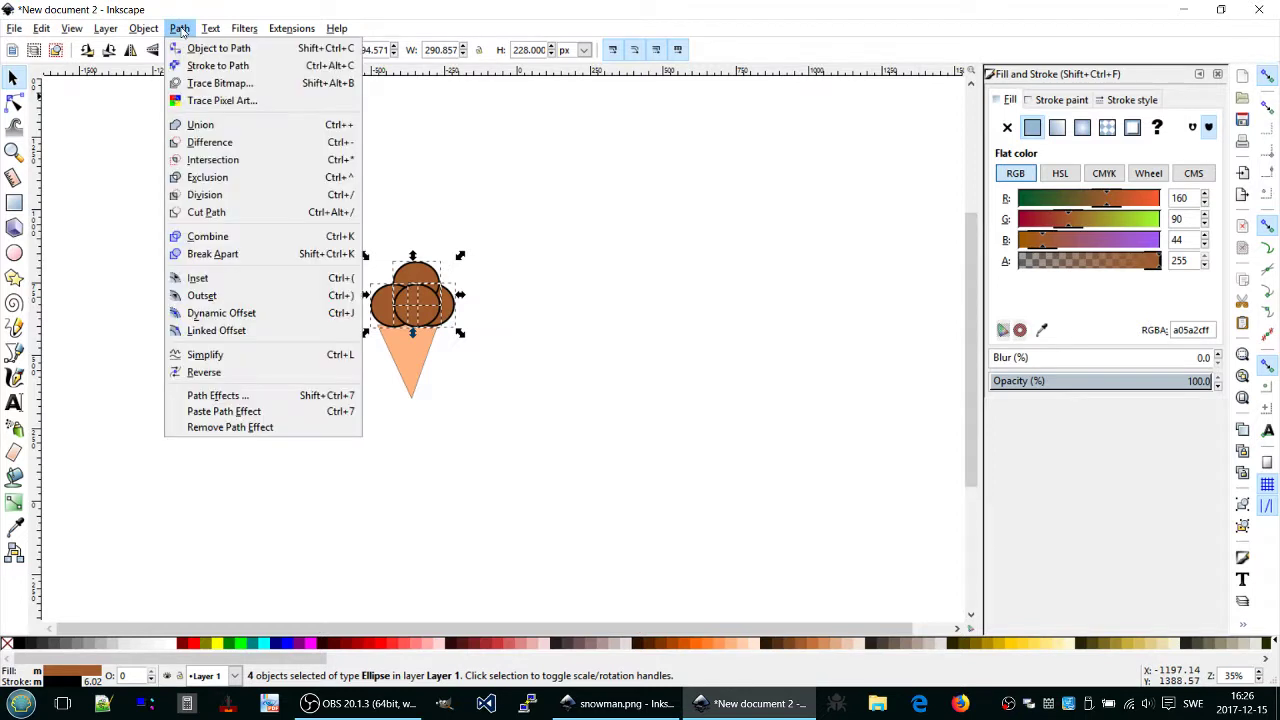
pyautogui.click(200, 125)
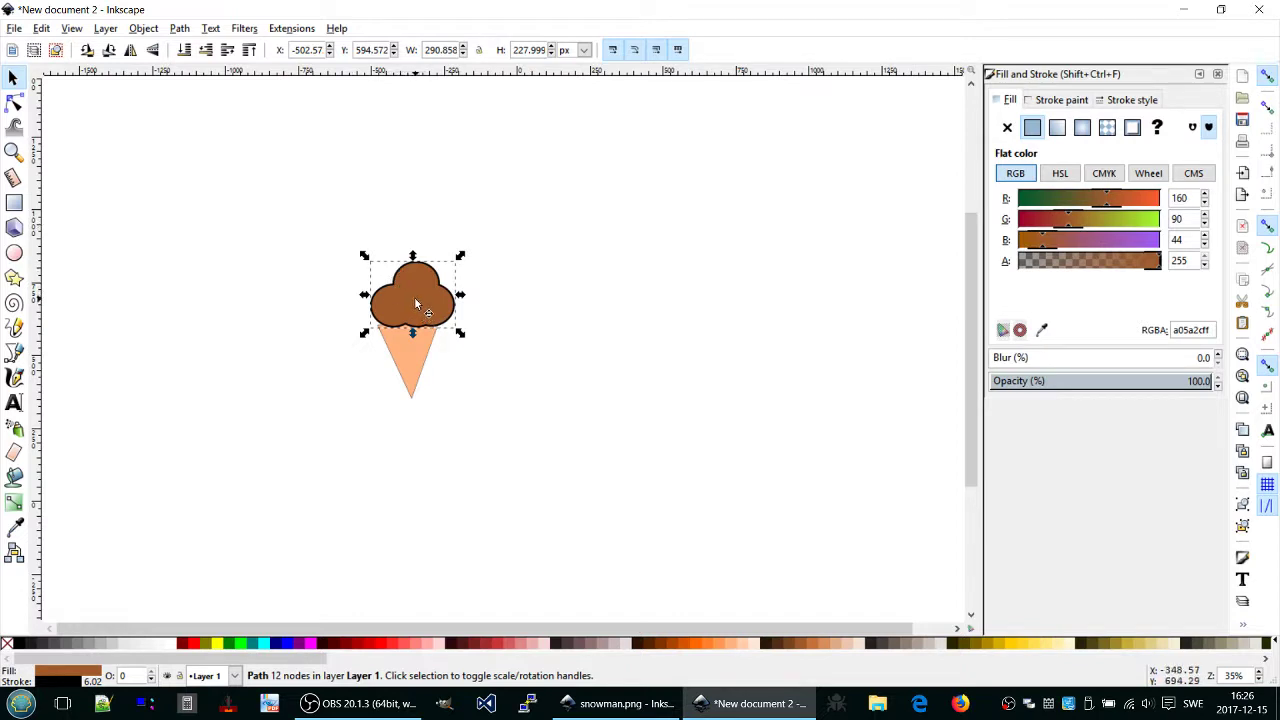
pyautogui.moveTo(414, 296); pyautogui.dragTo(400, 296)
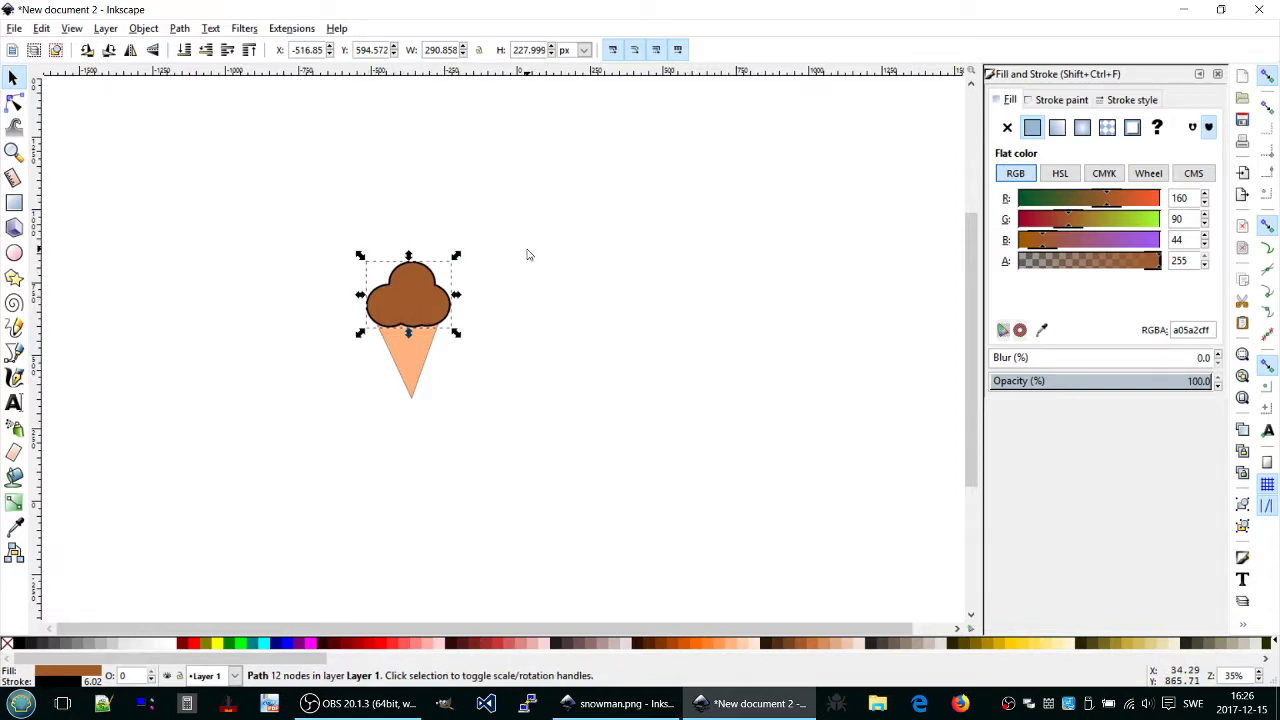
# Step: Select the scoop and cone together and group them with Object > Group
pyautogui.moveTo(310, 189); pyautogui.dragTo(503, 496)
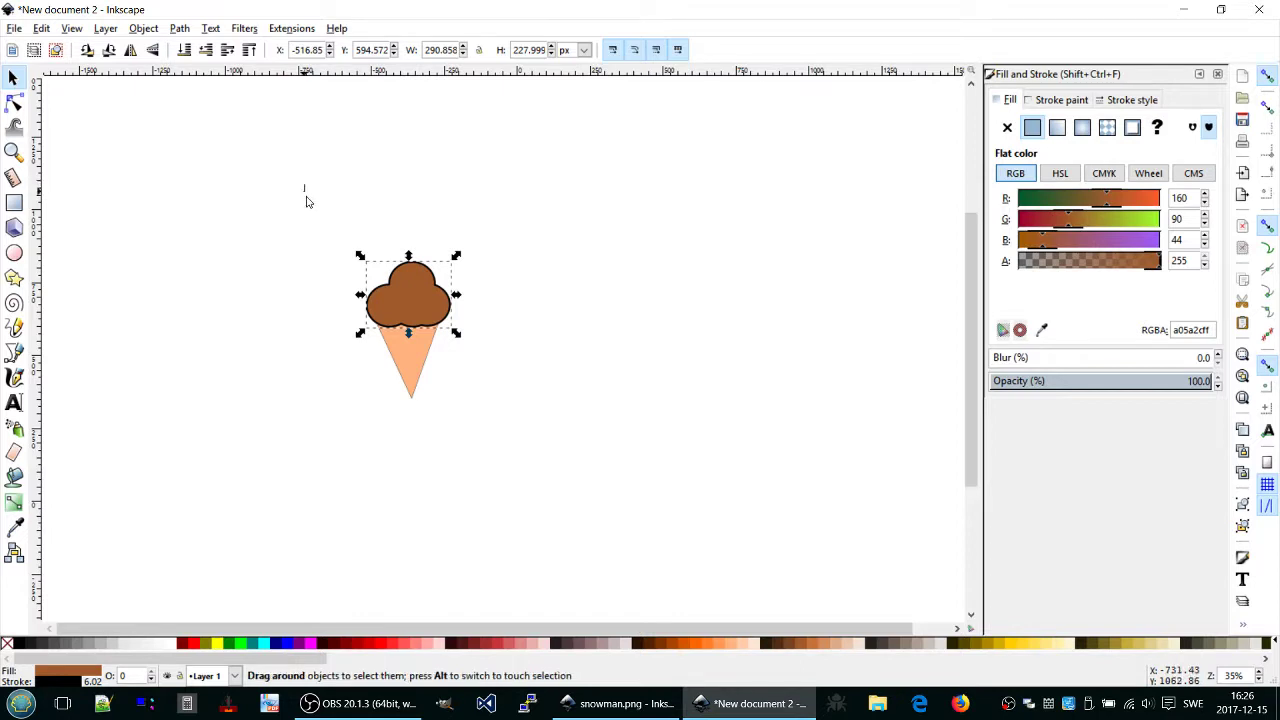
pyautogui.click(155, 32)
pyautogui.click(176, 106)
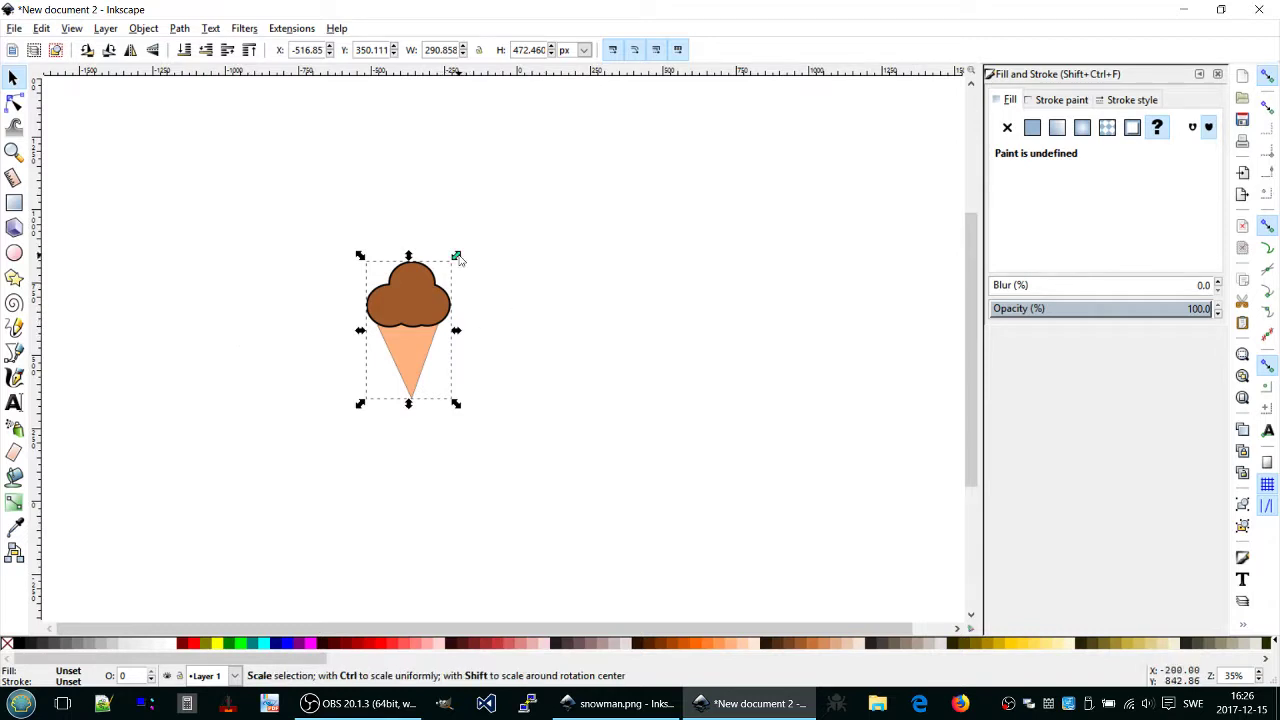
# Step: Scale the group up several times, move it toward canvas centre, and bring up OBS
pyautogui.moveTo(458, 258); pyautogui.dragTo(605, 138)
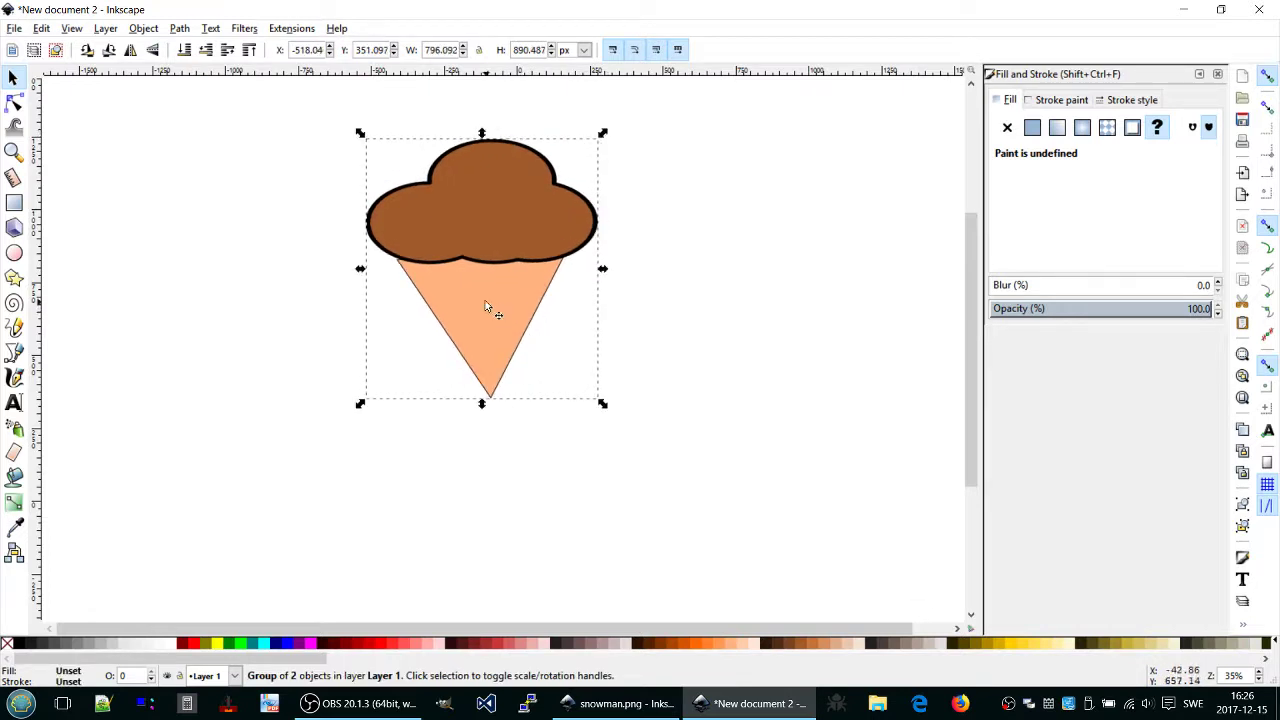
pyautogui.moveTo(485, 300)
pyautogui.mouseDown()
pyautogui.moveTo(489, 379)
pyautogui.moveTo(530, 422)
pyautogui.mouseUp()
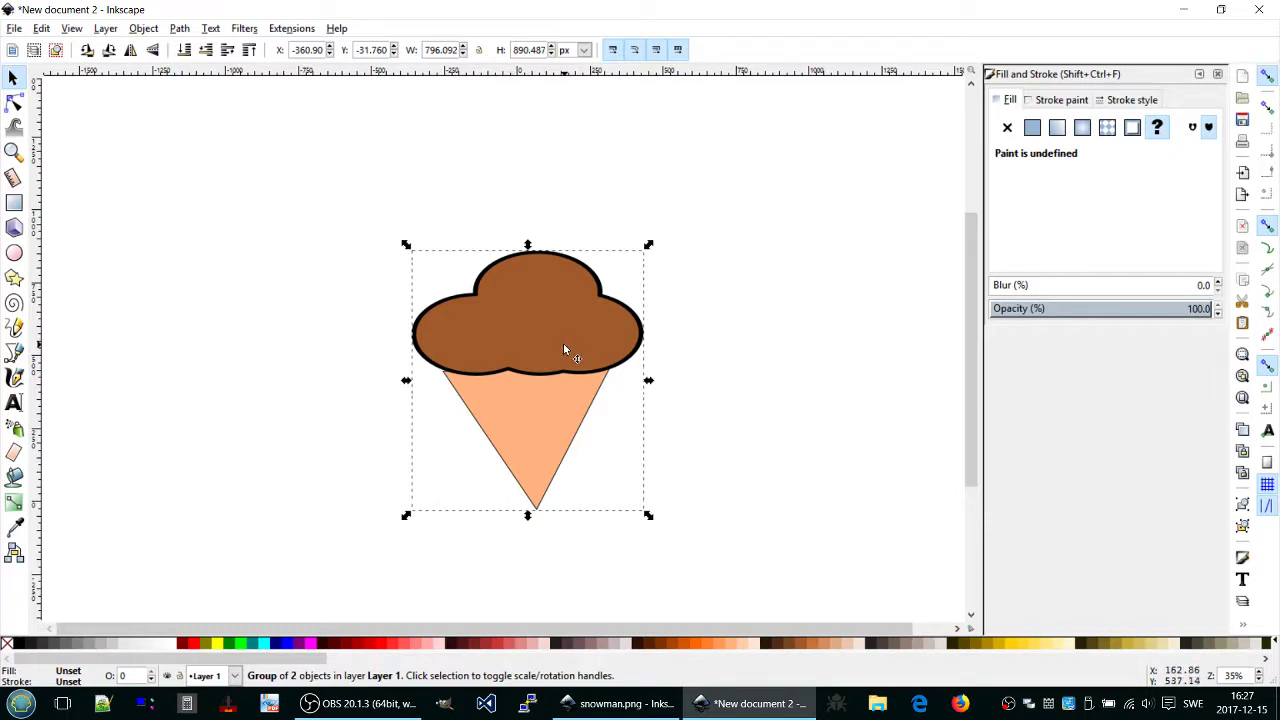
pyautogui.moveTo(360, 704)
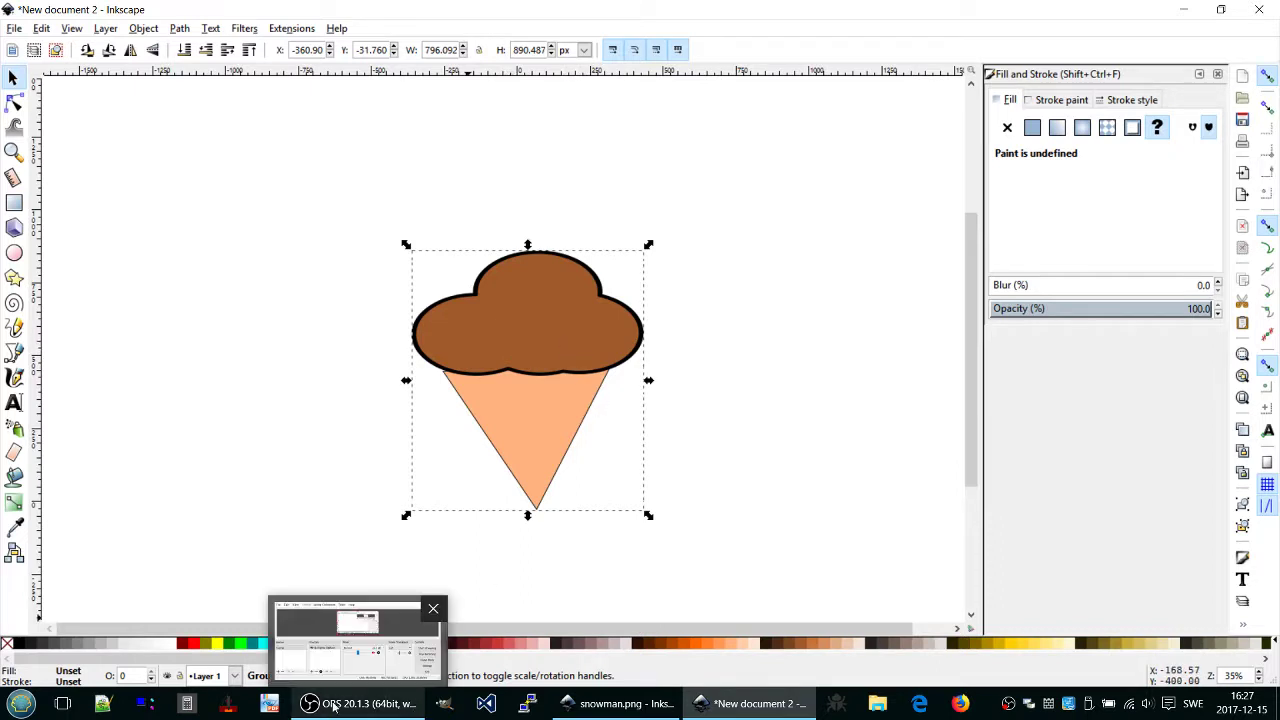
pyautogui.click(335, 704)
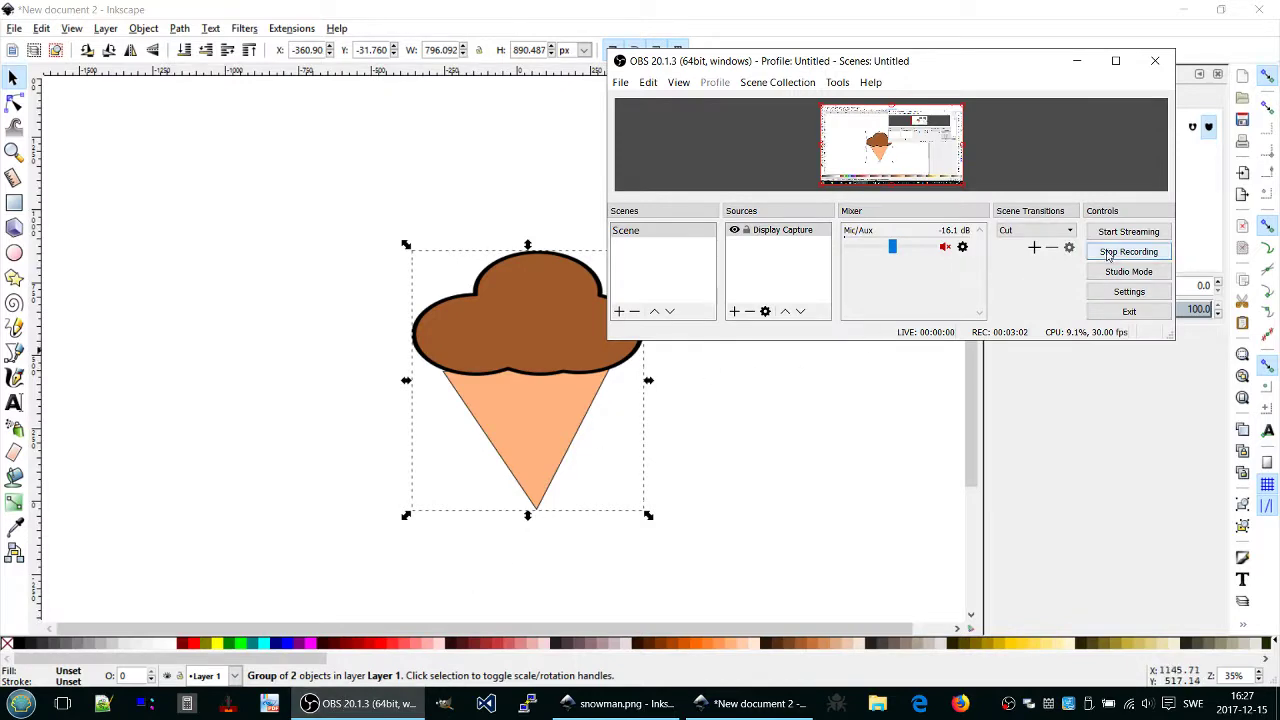